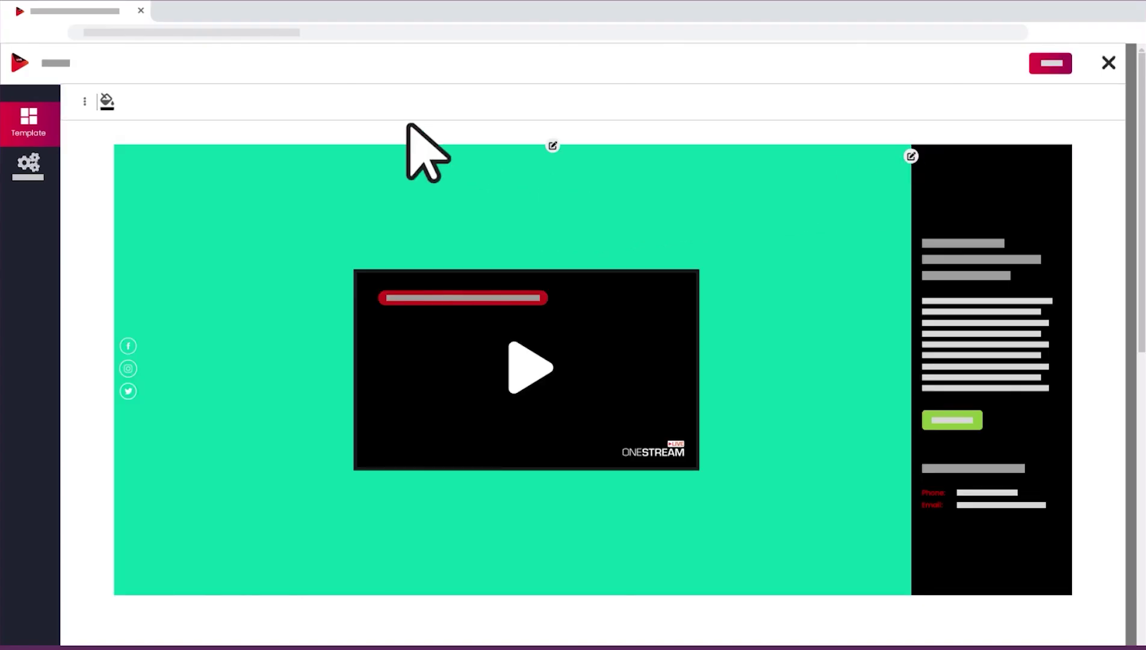
# Step: Make the right column light blue and the page background the dark-blue default image
pyautogui.click(106, 101)
pyautogui.click(164, 267)
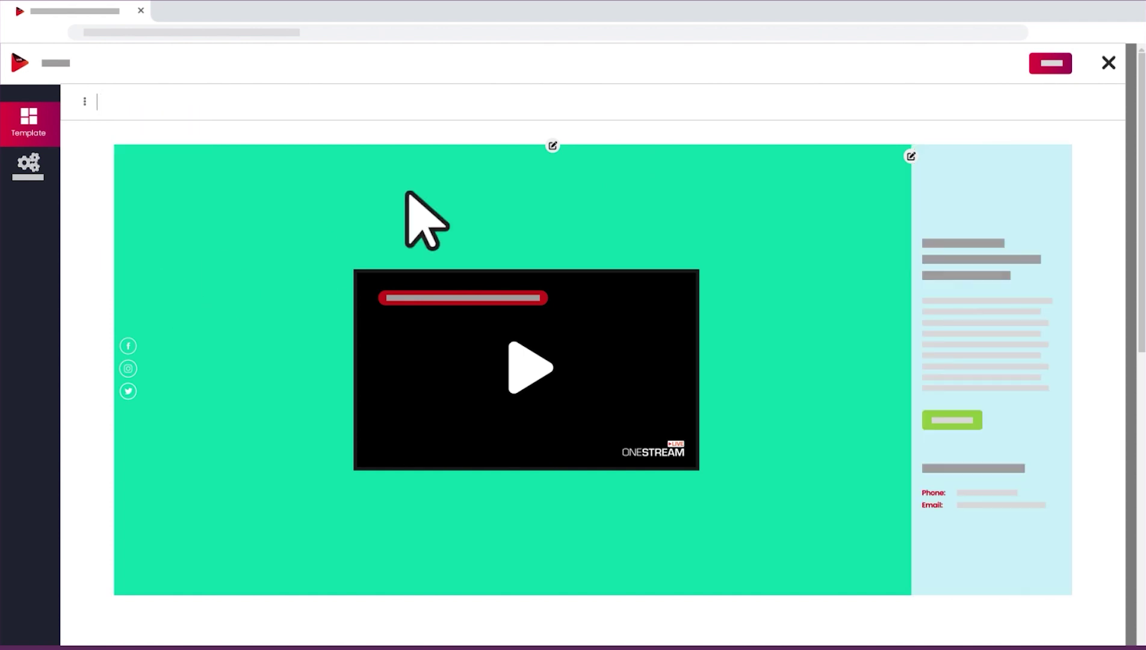
pyautogui.click(552, 146)
pyautogui.click(173, 180)
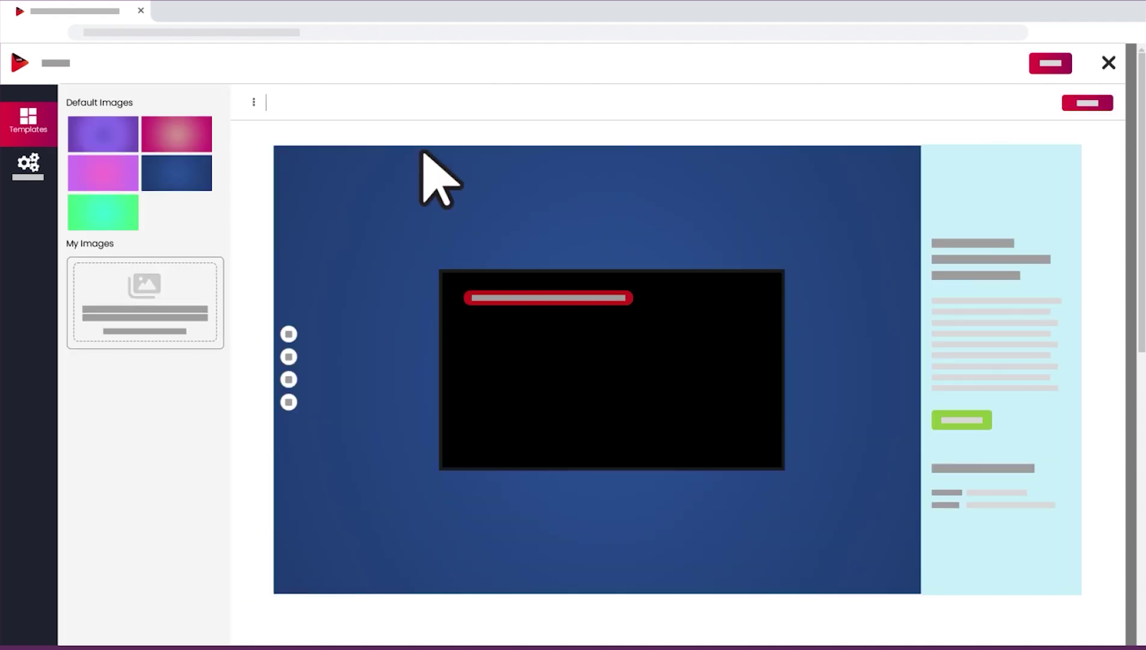
pyautogui.click(1091, 102)
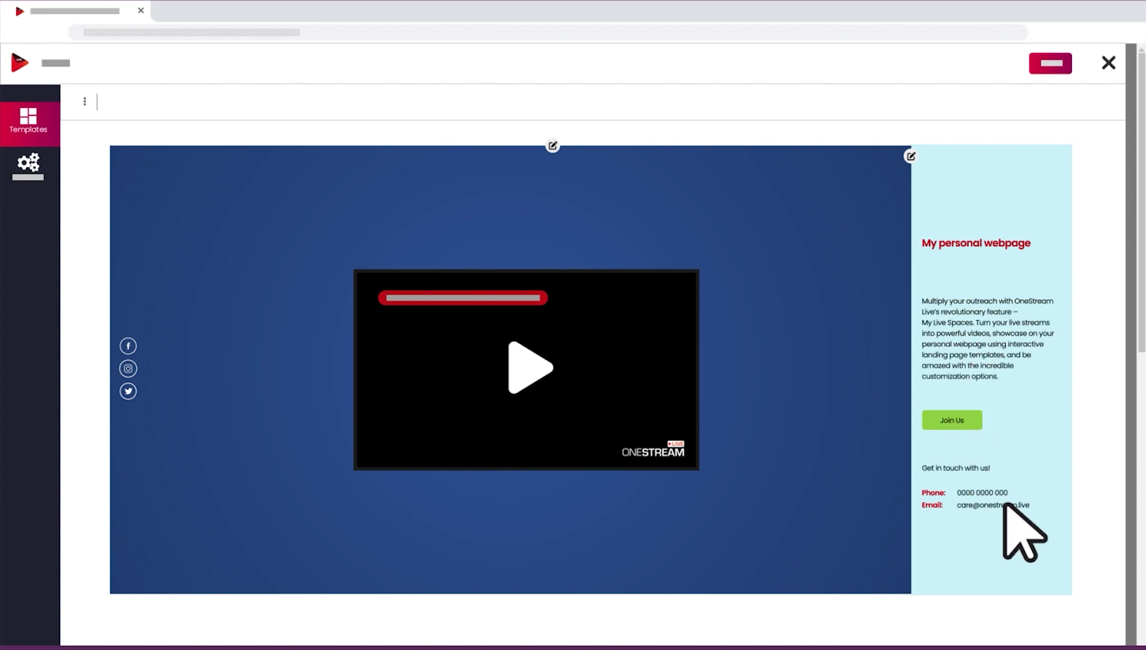
# Step: Give the video area a pink background
pyautogui.click(523, 265)
pyautogui.click(613, 326)
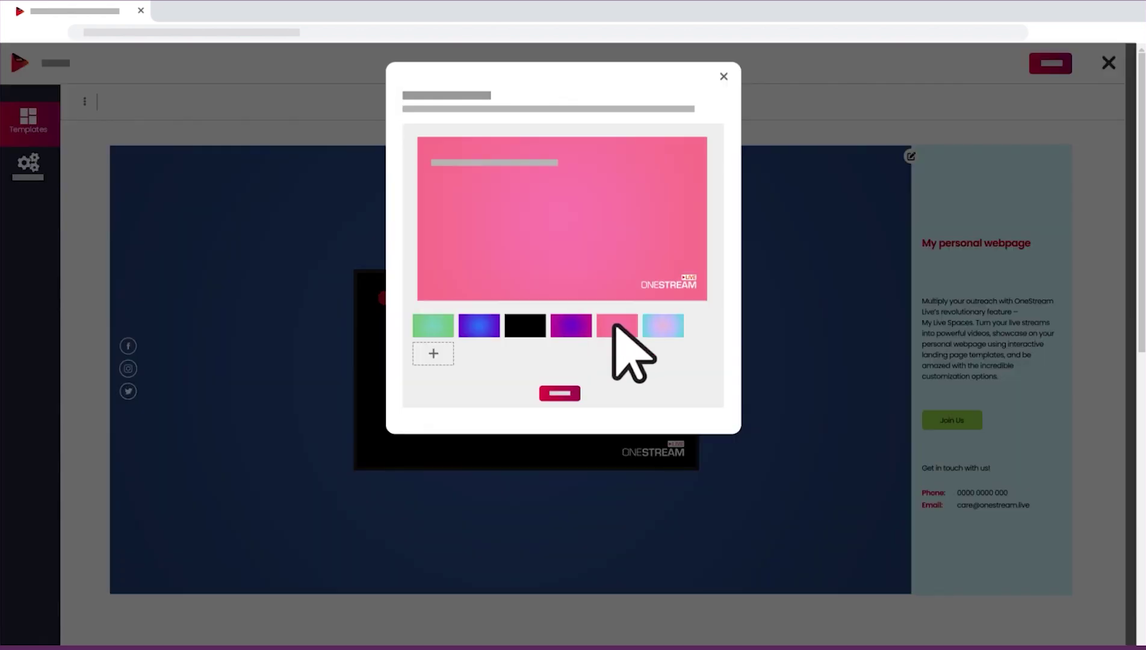
pyautogui.click(559, 393)
# Step: Switch on the YouTube social link and switch off the fifth link
pyautogui.click(135, 319)
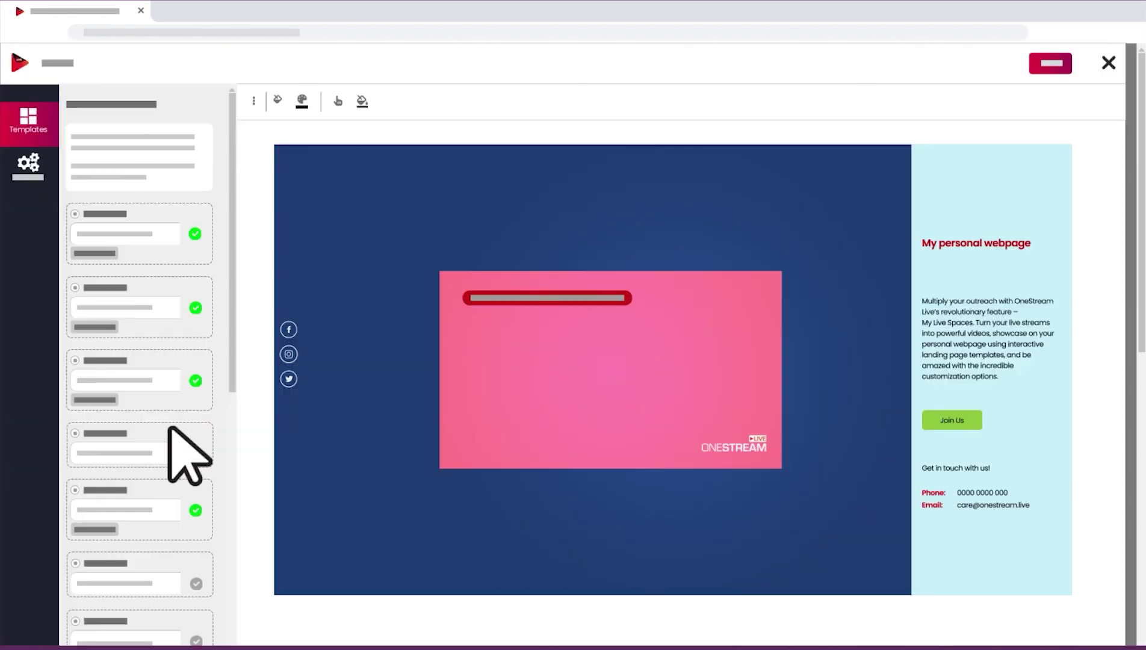
pyautogui.click(194, 509)
pyautogui.click(195, 453)
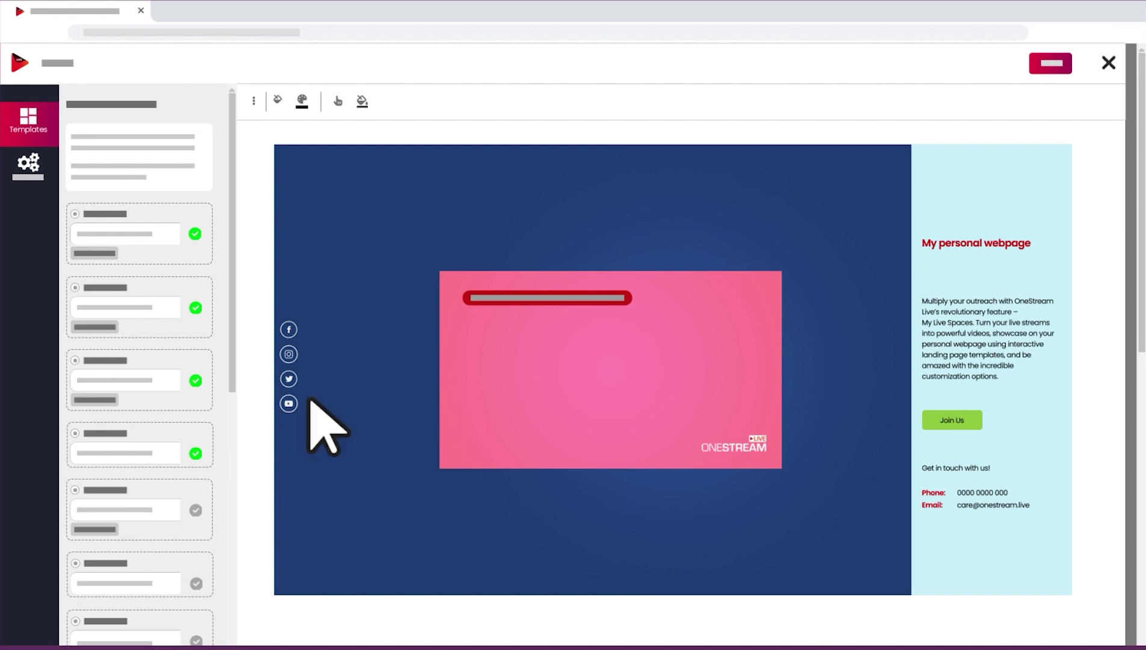
pyautogui.click(1035, 64)
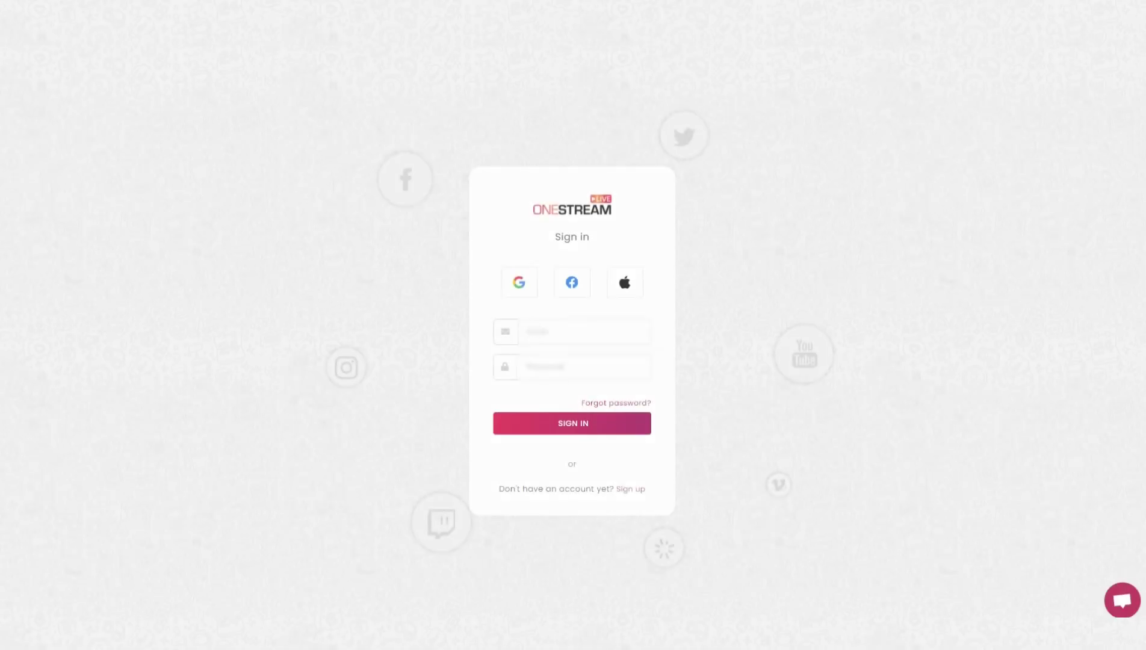
# Step: Sign in with the account e-mail and password
pyautogui.write('mail.com')
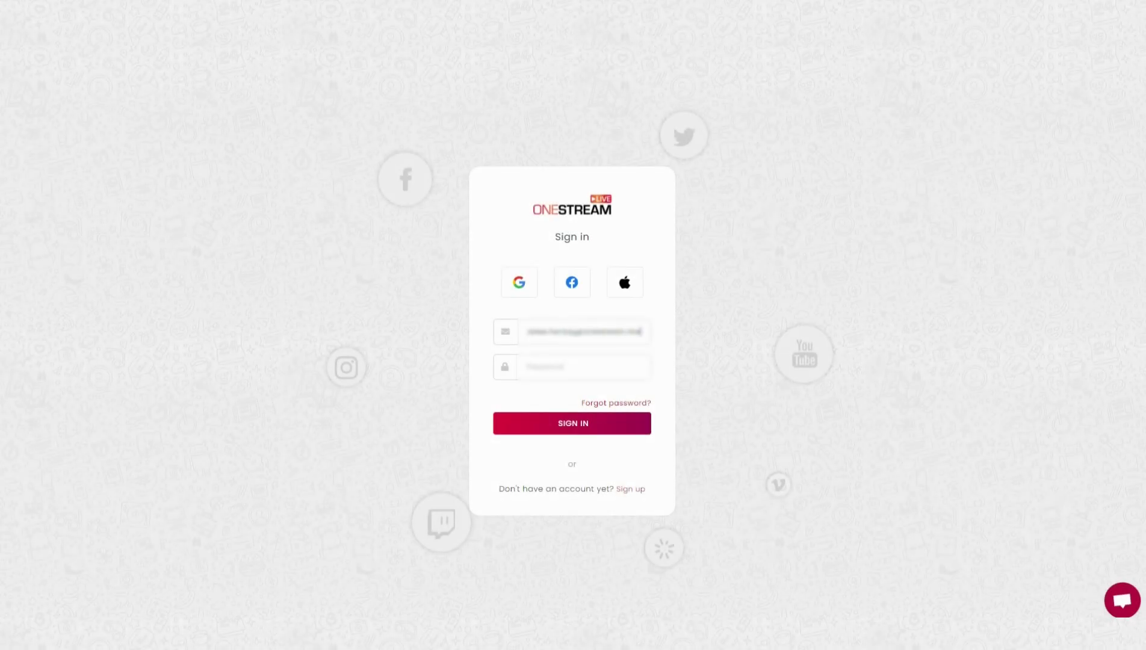
pyautogui.press('Tab')
pyautogui.hotkey('ctrl', 'v')
pyautogui.press('Return')
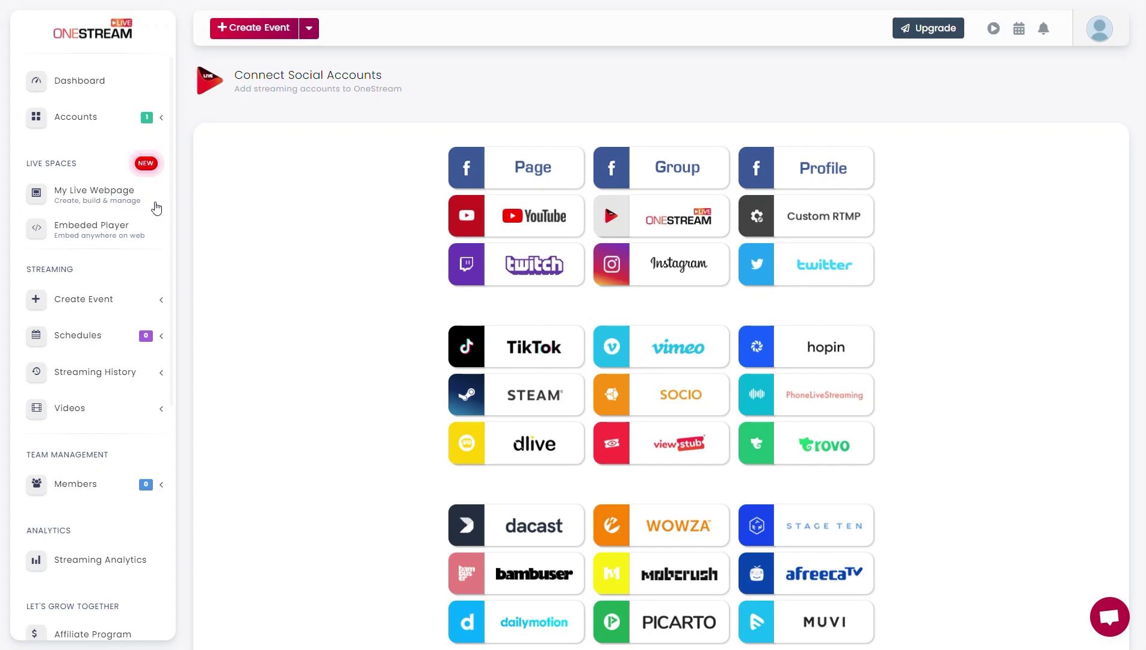
# Step: Open the My Live Webpage templates, then preview and close the Creek template
pyautogui.click(136, 198)
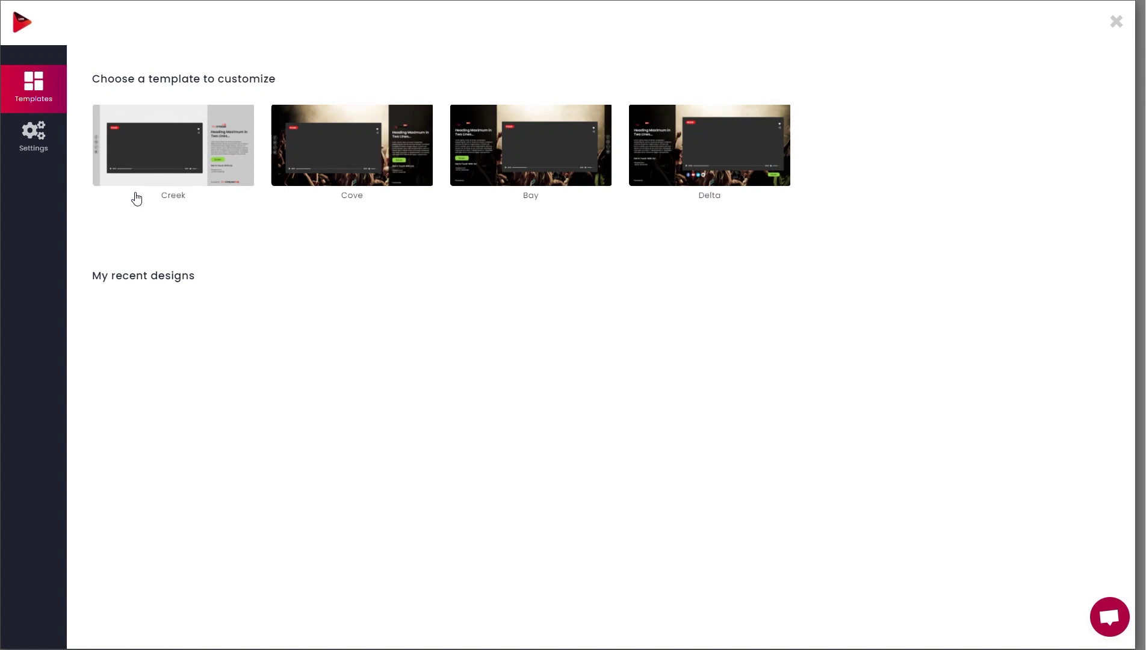
pyautogui.moveTo(217, 140)
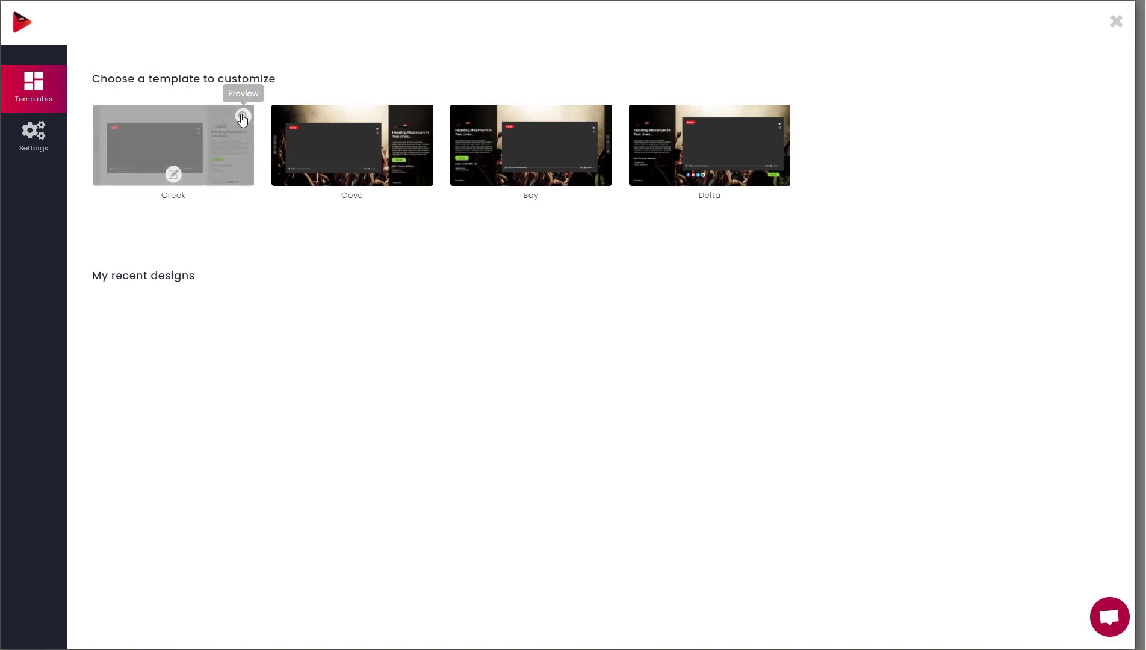
pyautogui.click(242, 117)
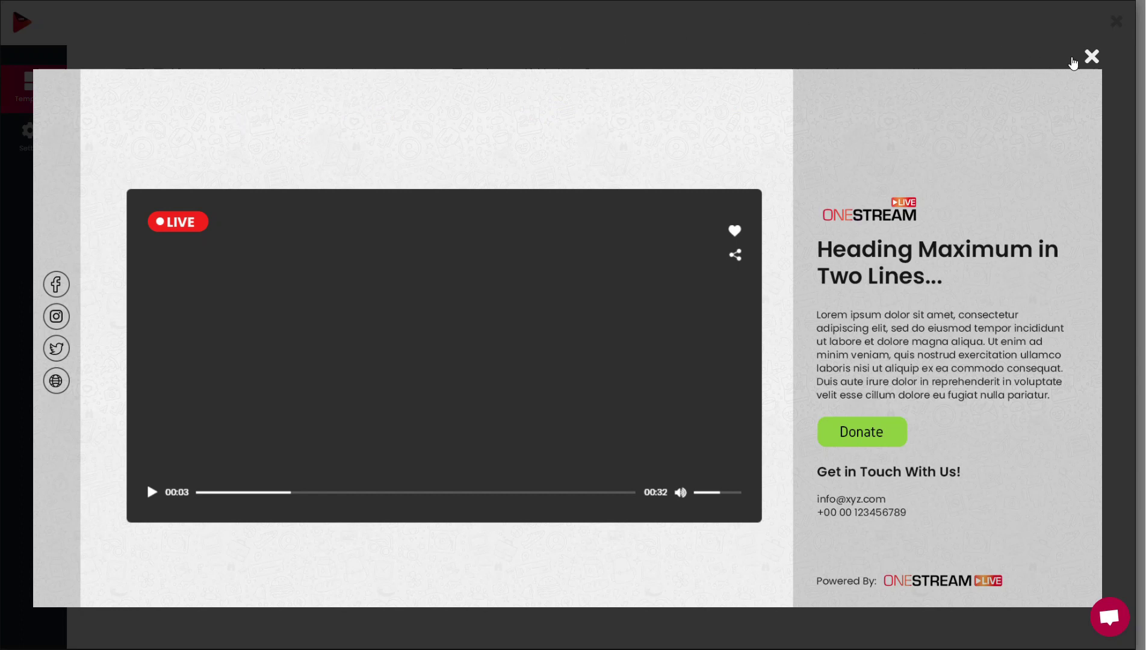
pyautogui.click(1091, 58)
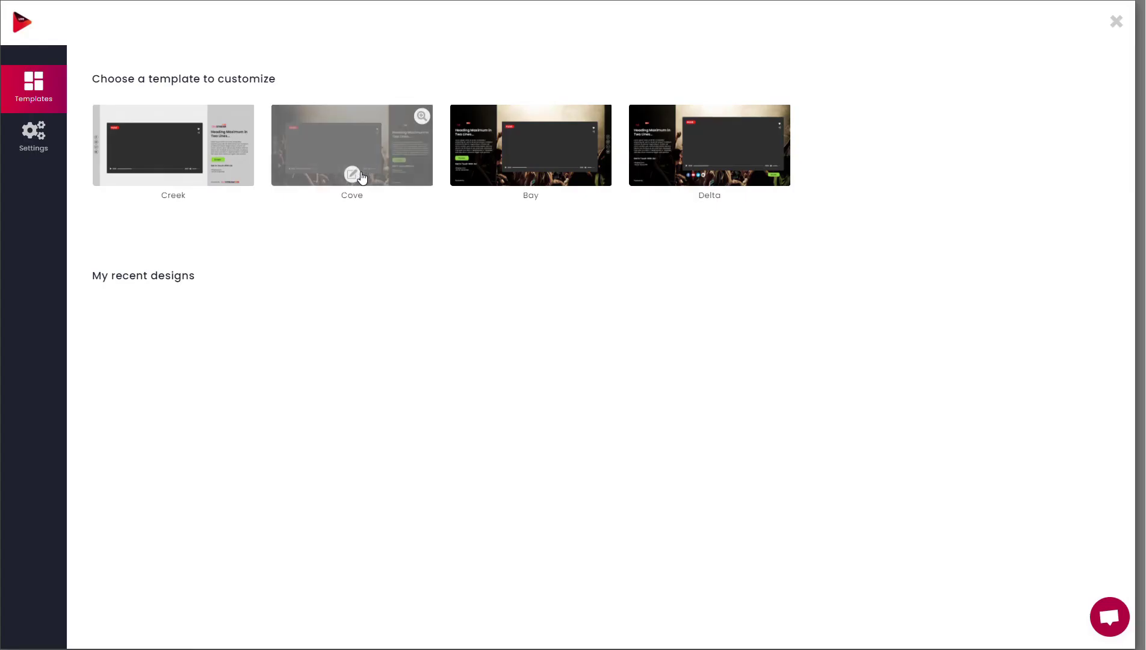
# Step: Start customising Cove and style the heading in Prompt font, size 24, yellow
pyautogui.click(353, 175)
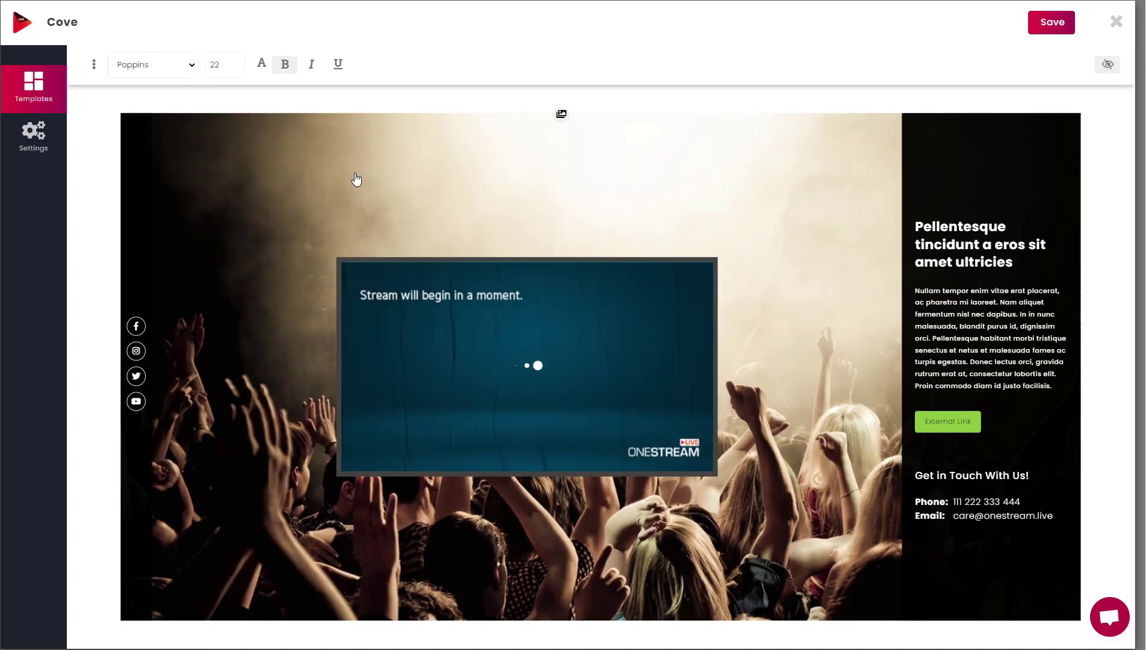
pyautogui.click(94, 64)
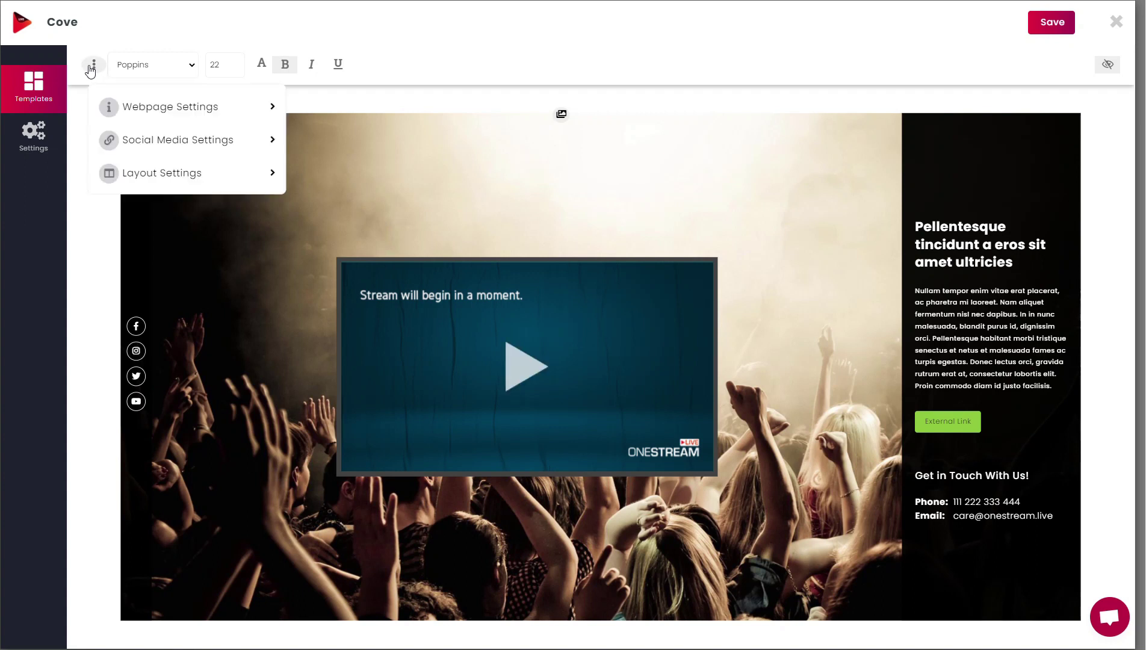
pyautogui.click(155, 110)
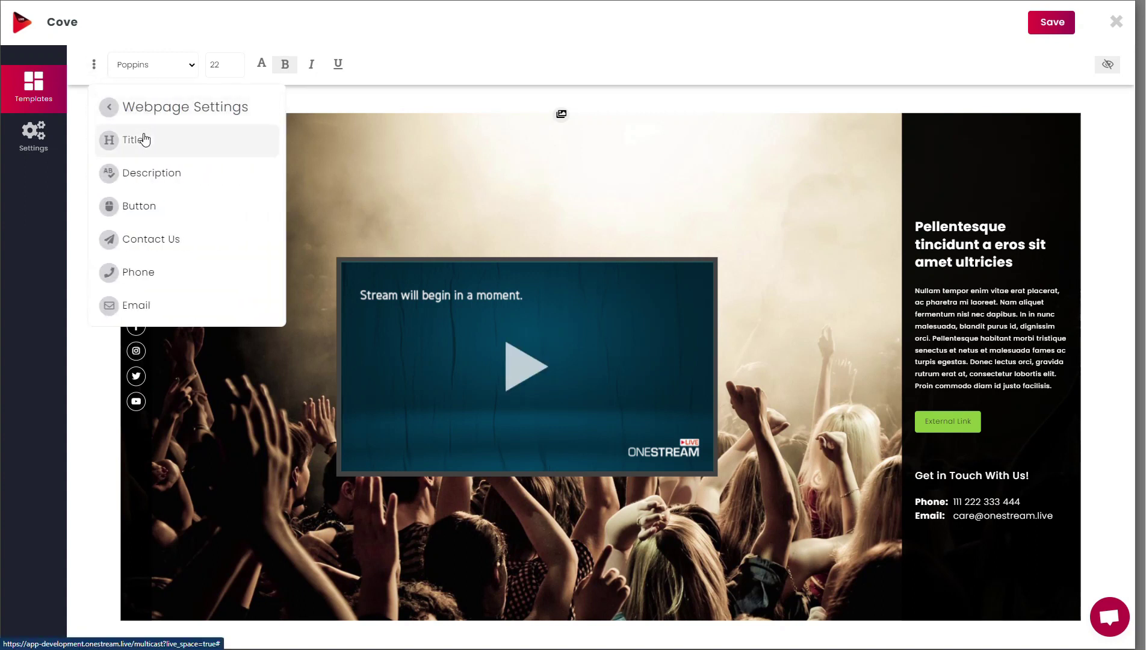
pyautogui.click(190, 65)
pyautogui.click(130, 194)
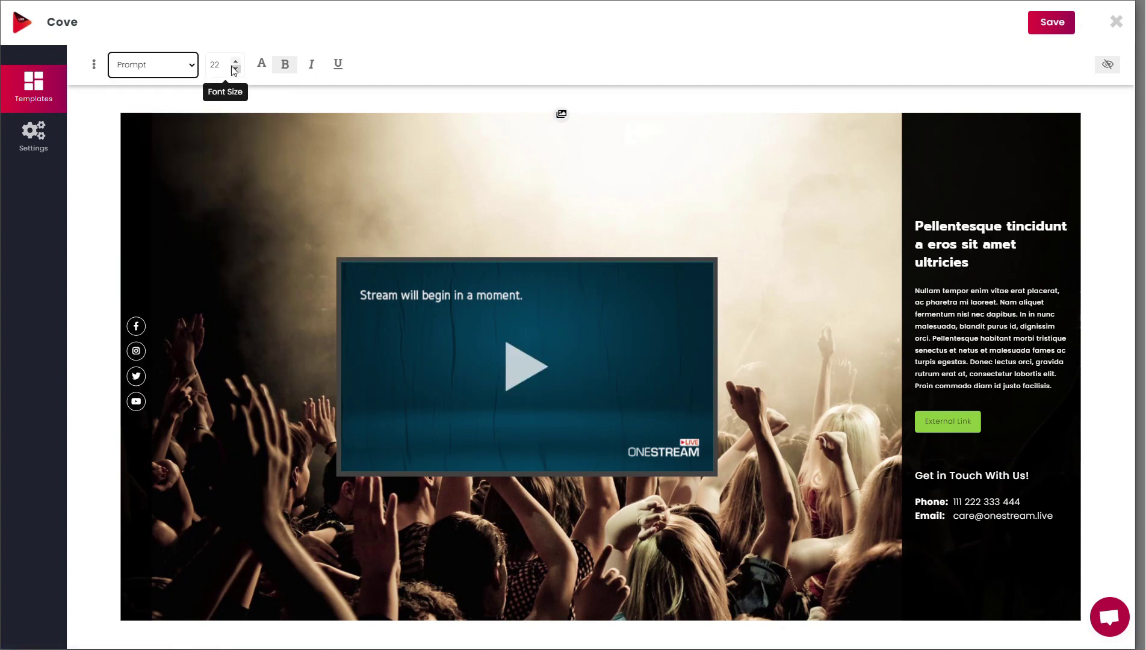
pyautogui.click(235, 61)
pyautogui.click(235, 61)
pyautogui.click(261, 65)
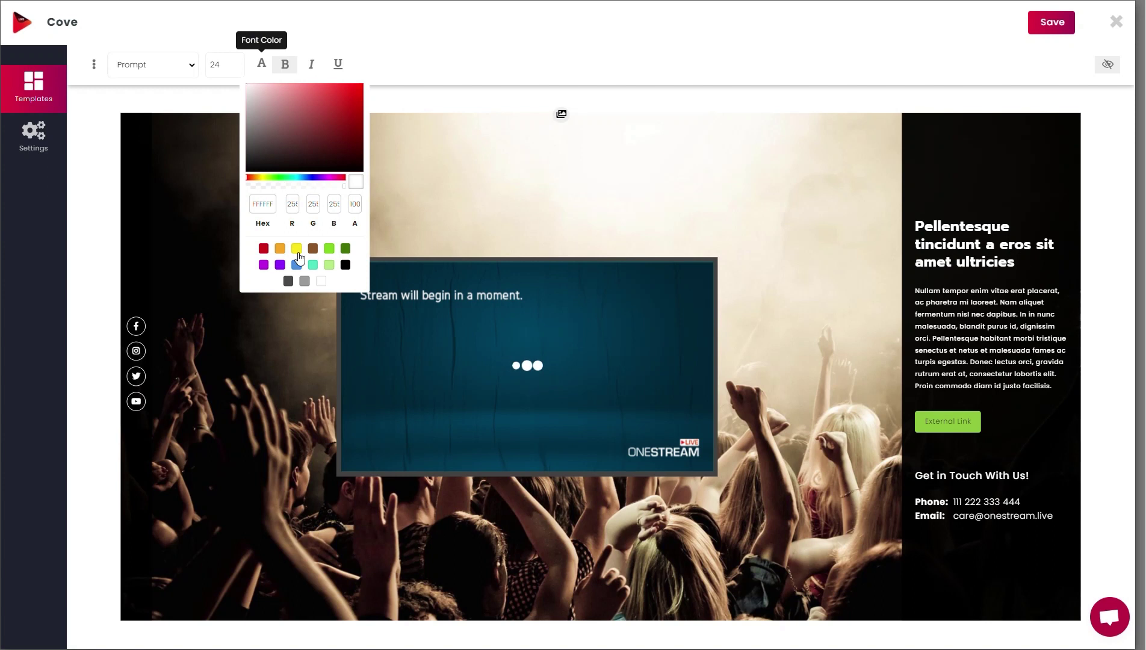
pyautogui.click(299, 258)
pyautogui.click(944, 252)
# Step: Retitle the heading 'OneStream Live Spaces' and set the description to 'Join us for more sessions!'
pyautogui.tripleClick(943, 247)
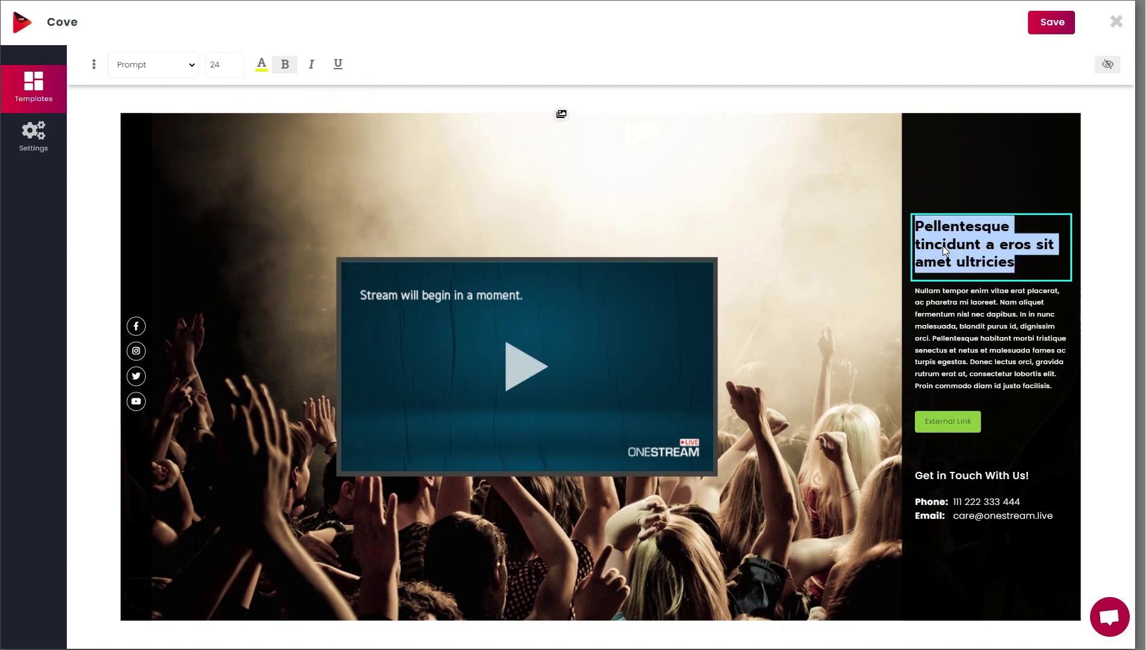
pyautogui.write('OneStream Live Spaces')
pyautogui.tripleClick(951, 343)
pyautogui.press('BackSpace')
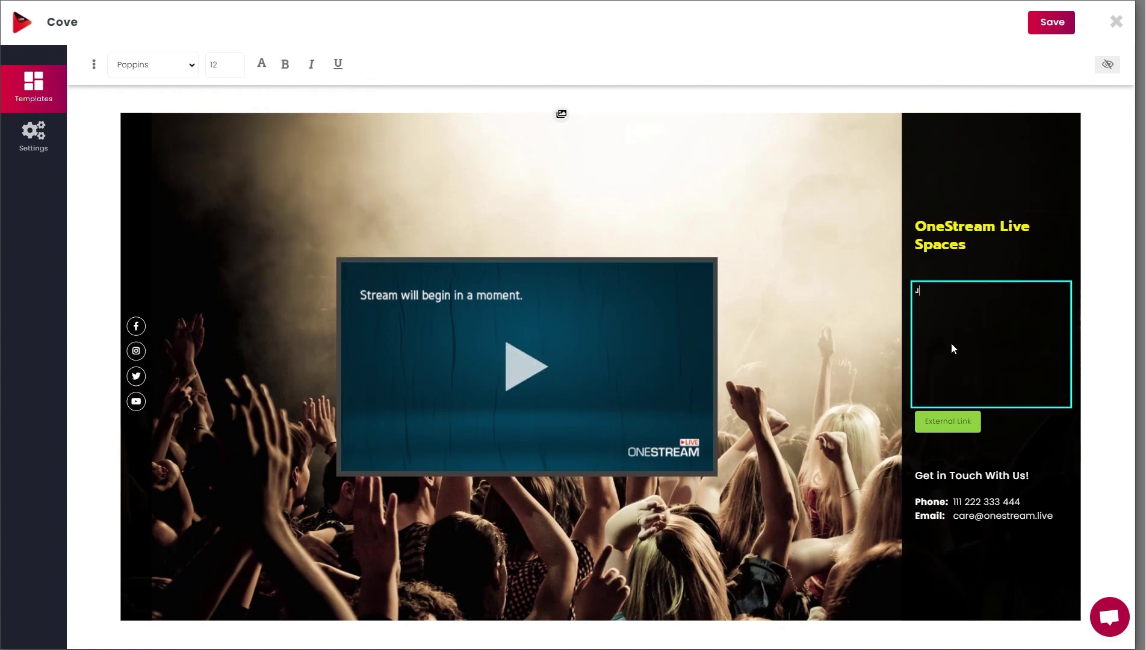
pyautogui.write('Join us for more sessions!')
# Step: Make the External Link button yellow with larger text and label it 'Donate'
pyautogui.click(947, 422)
pyautogui.click(261, 64)
pyautogui.click(296, 247)
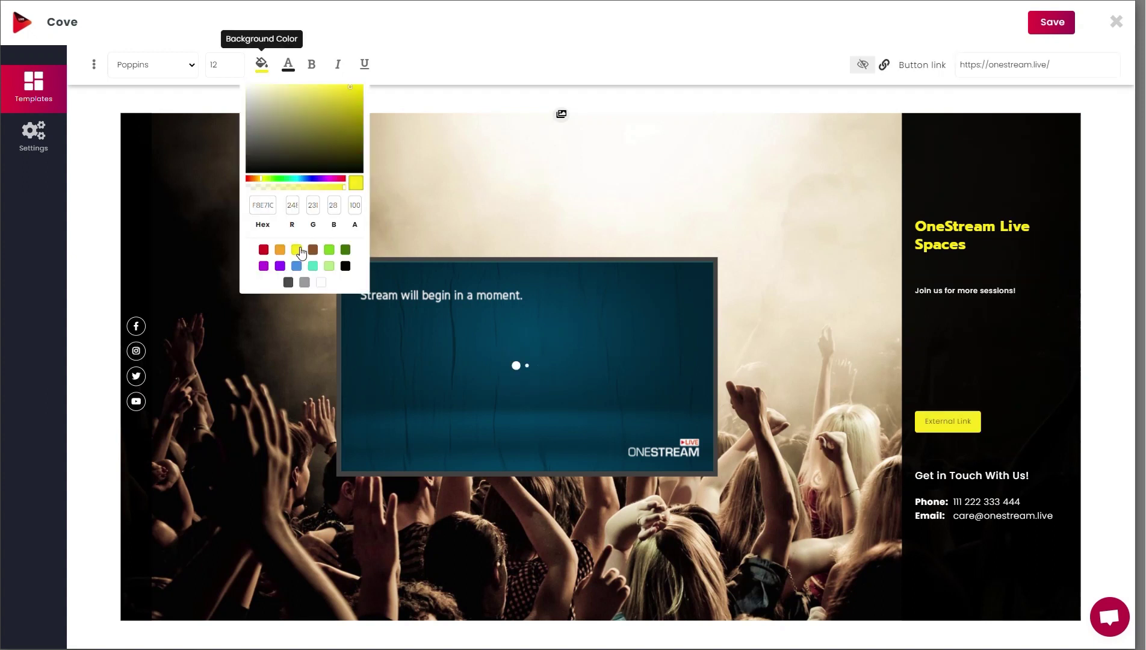
pyautogui.click(222, 65)
pyautogui.scroll(12, 233, 68)
pyautogui.write('Donate')
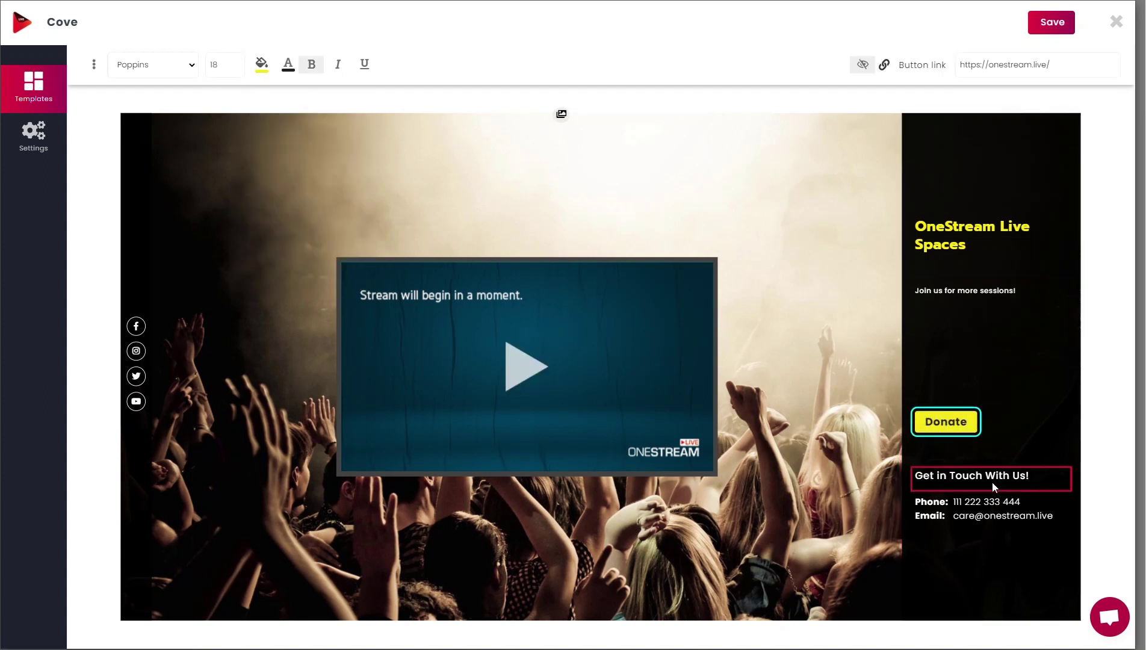
# Step: Change the contact heading to 'Contact us!' and update the contact phone number
pyautogui.tripleClick(994, 482)
pyautogui.write('Contact us!')
pyautogui.tripleClick(993, 501)
pyautogui.click(1031, 522)
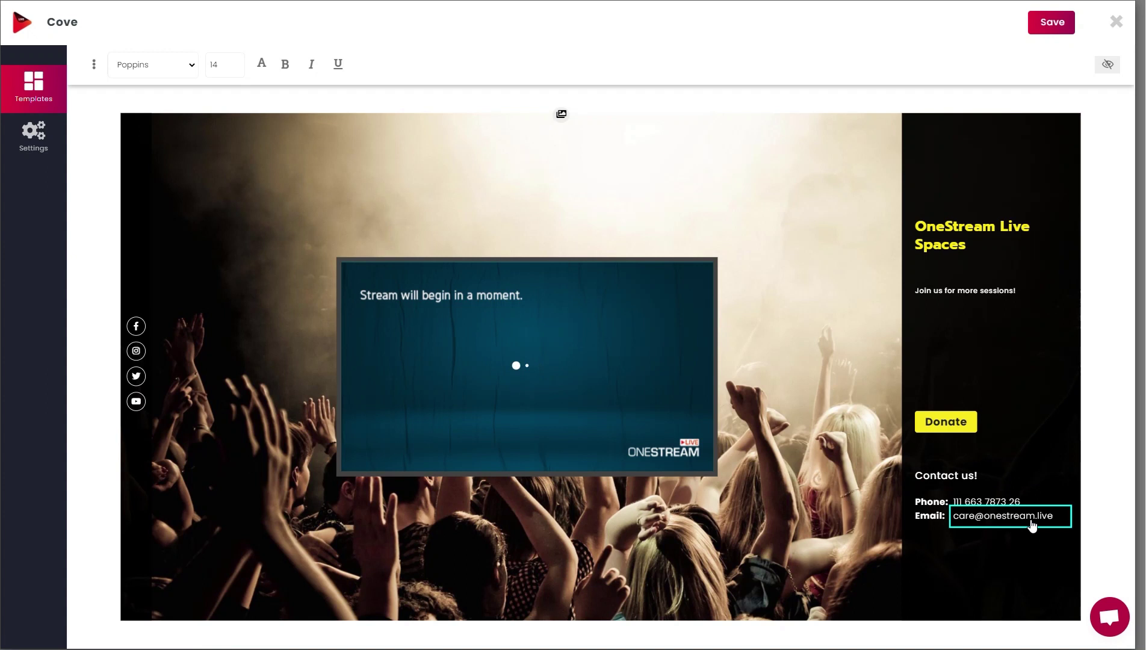
pyautogui.click(811, 413)
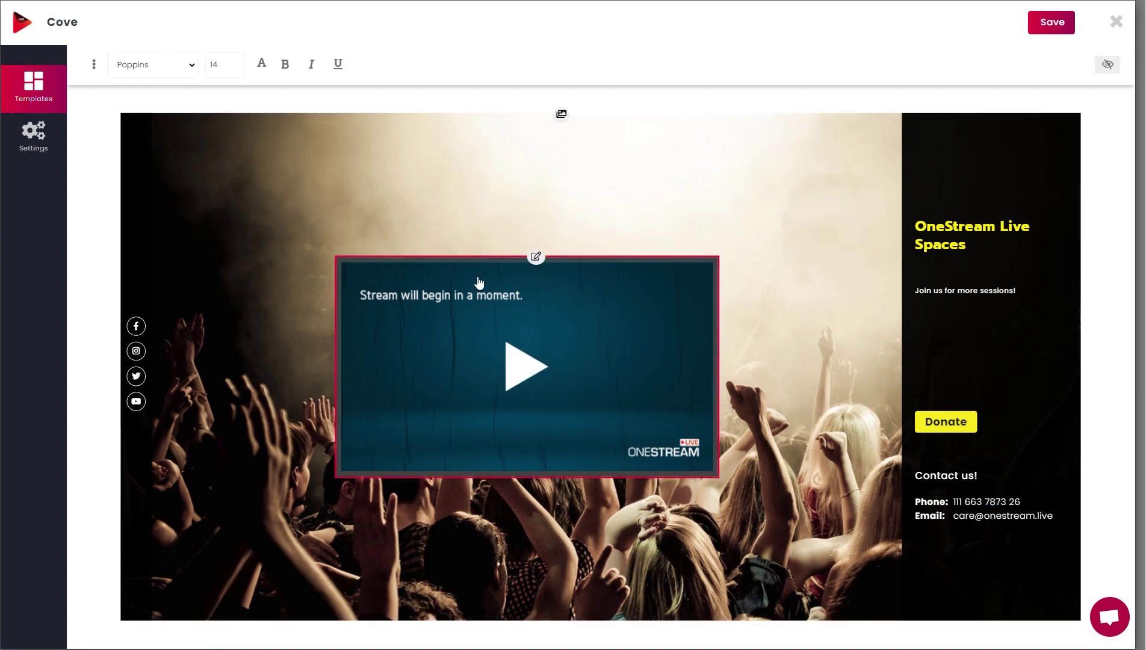
# Step: Replace the YouTube social account with a TikTok link
pyautogui.click(93, 71)
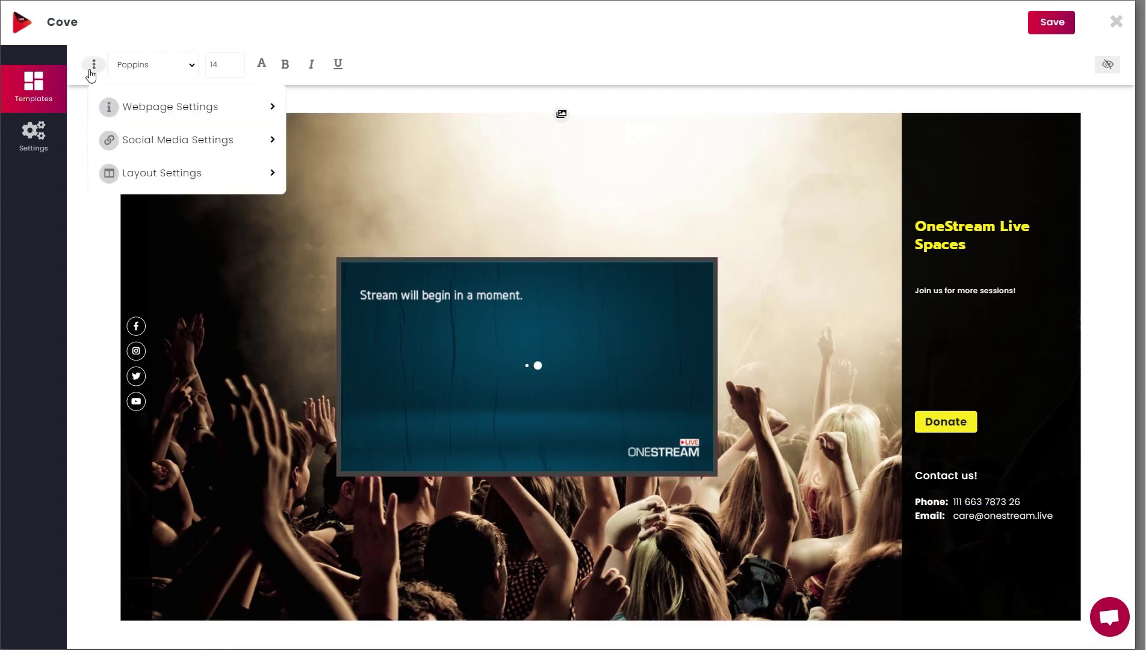
pyautogui.click(161, 140)
pyautogui.click(162, 140)
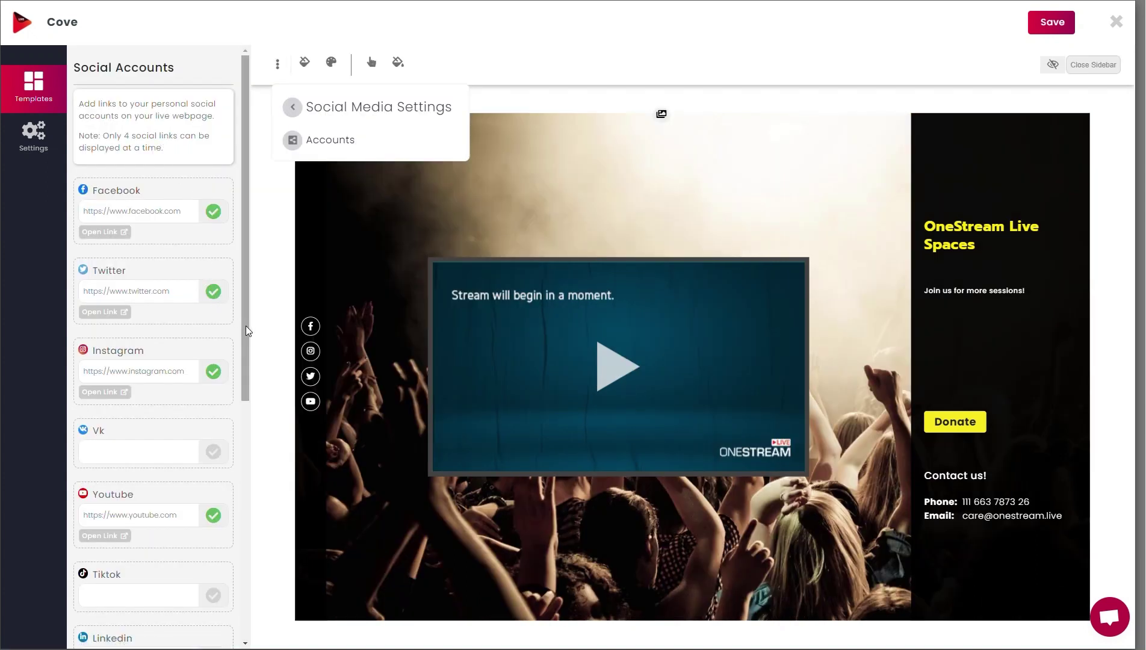
pyautogui.moveTo(246, 325); pyautogui.dragTo(269, 336)
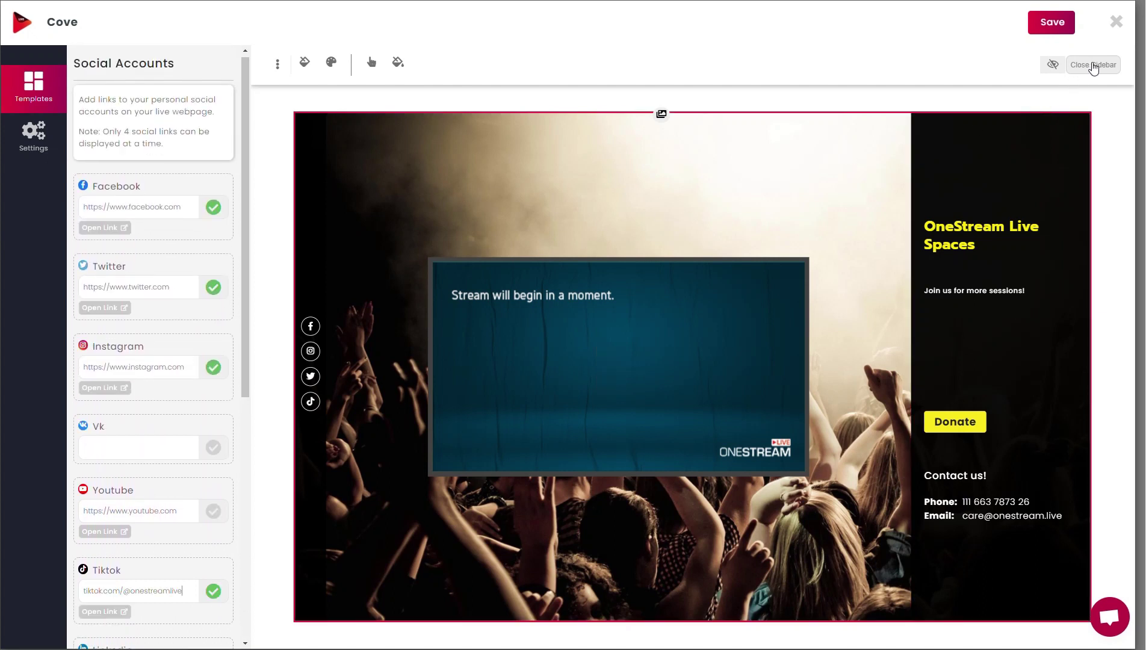
pyautogui.click(1092, 64)
# Step: Recolour the social icons yellow on a white background with a blue hover colour
pyautogui.click(148, 62)
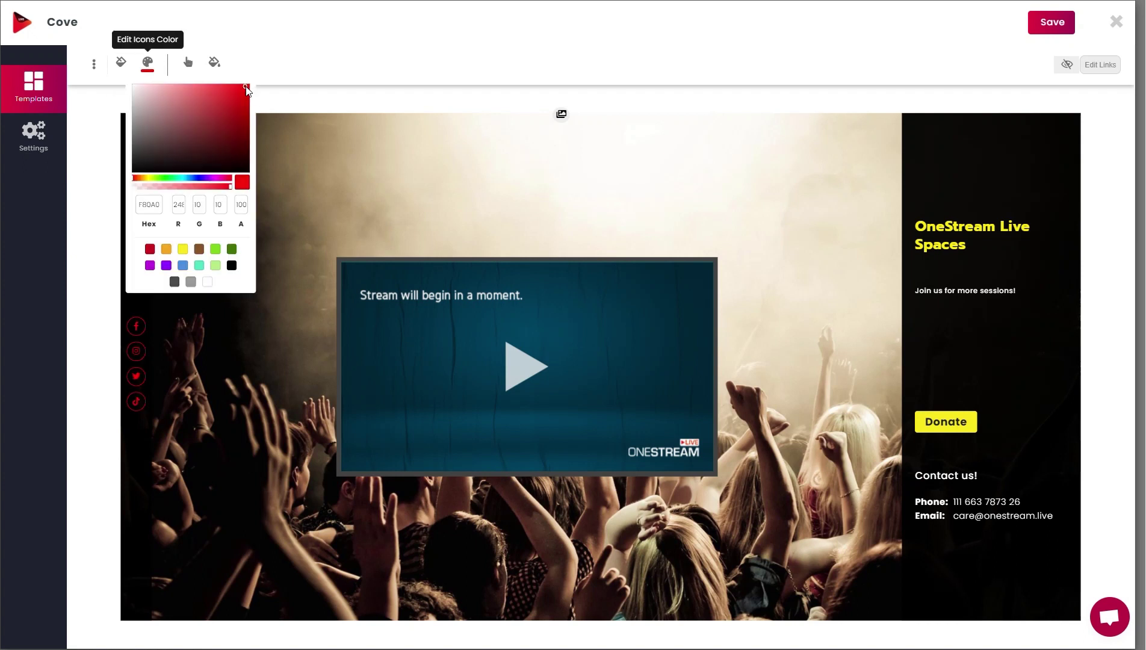
pyautogui.click(146, 178)
pyautogui.click(121, 62)
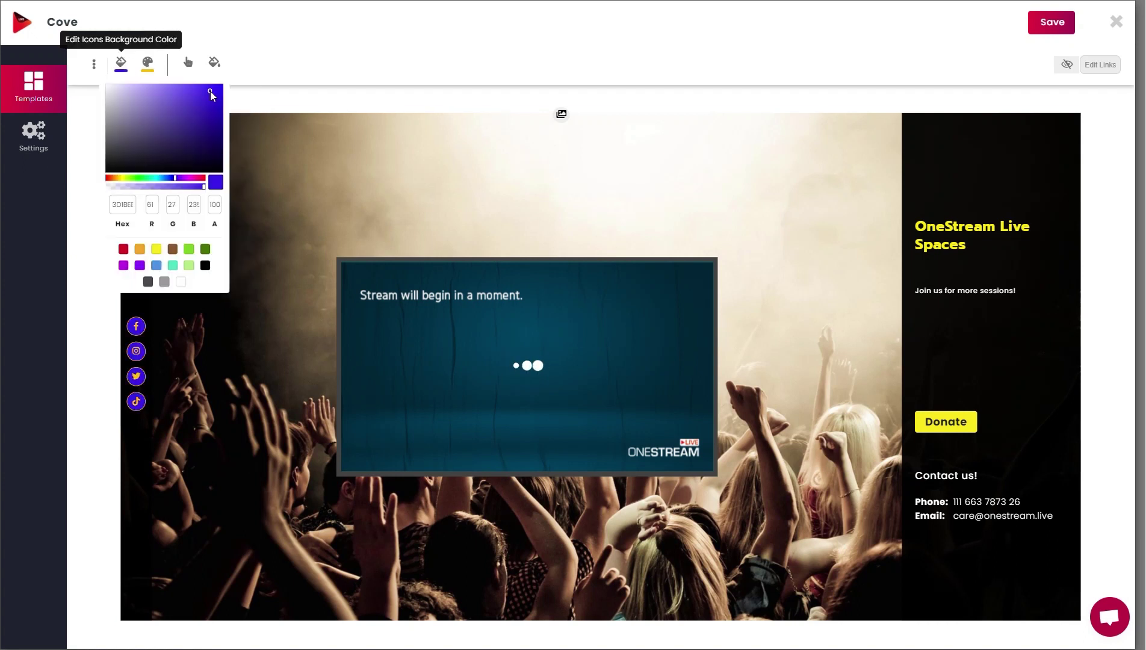
pyautogui.click(103, 85)
pyautogui.click(141, 72)
pyautogui.click(188, 62)
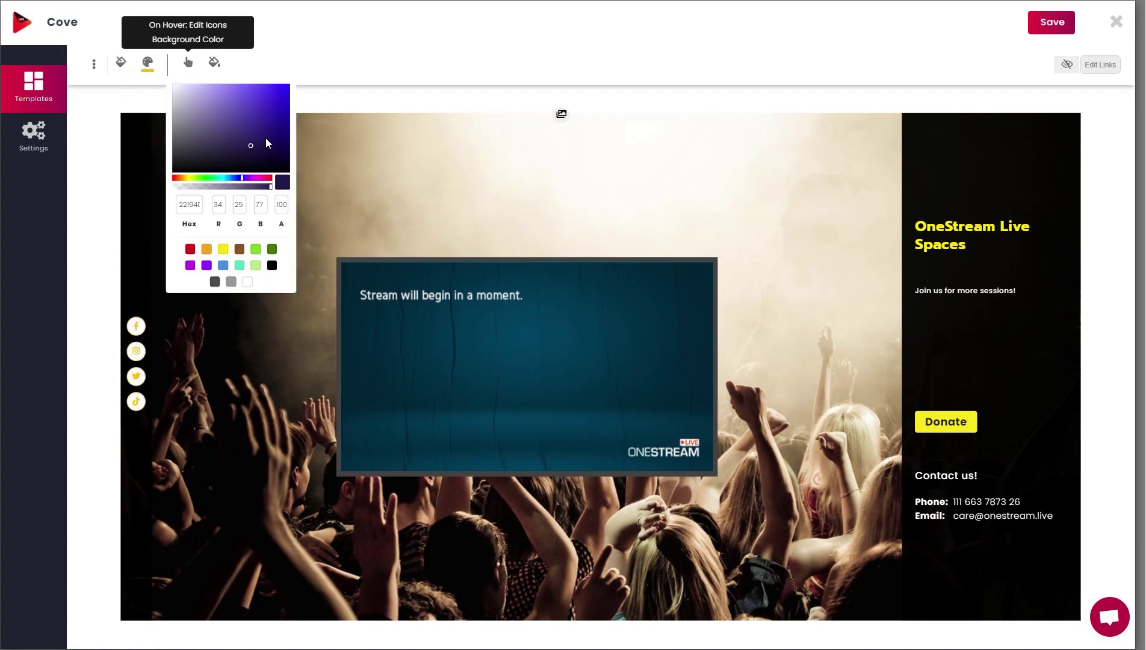
pyautogui.click(98, 65)
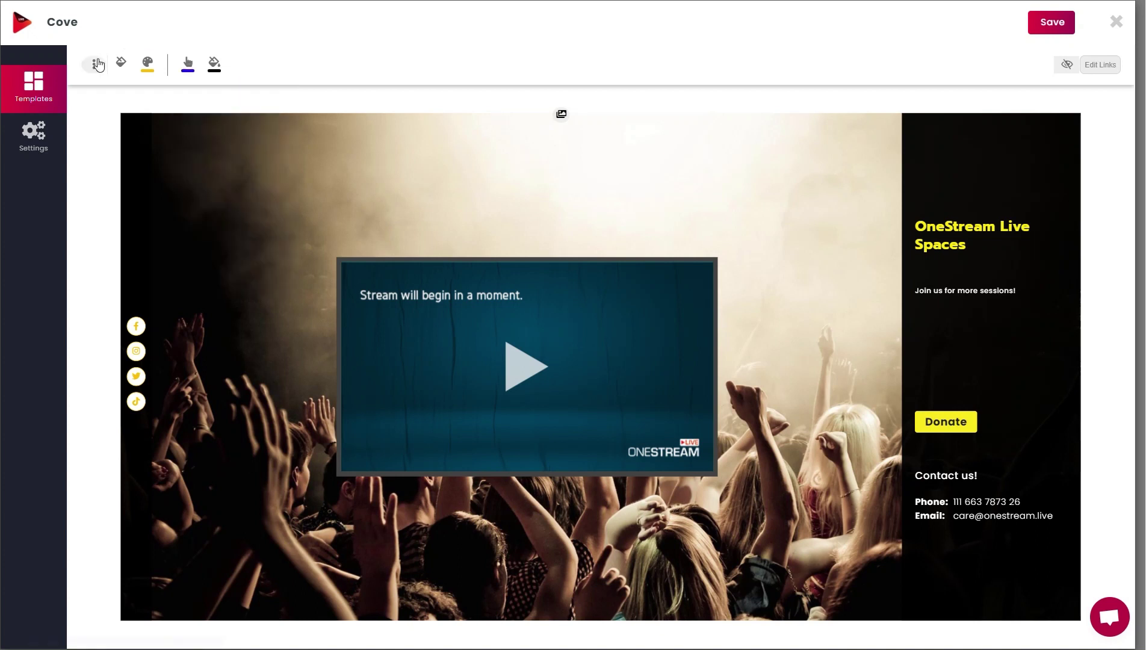
pyautogui.click(98, 65)
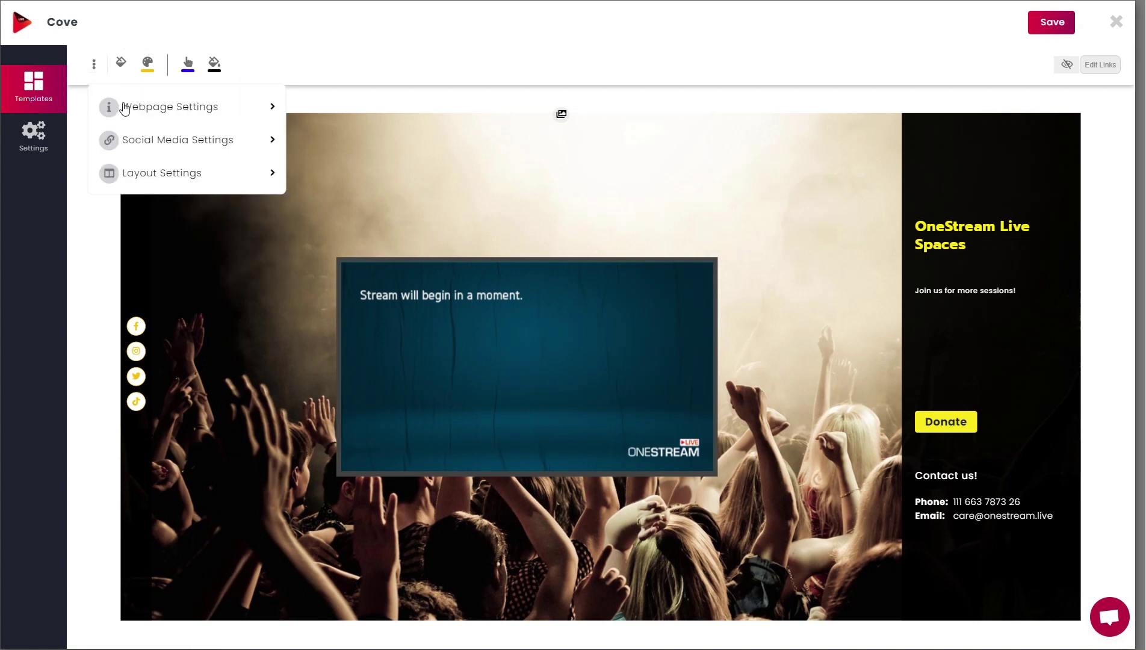
# Step: Try the default backgrounds, then upload and apply the 'Weekend special' image as page background
pyautogui.click(146, 176)
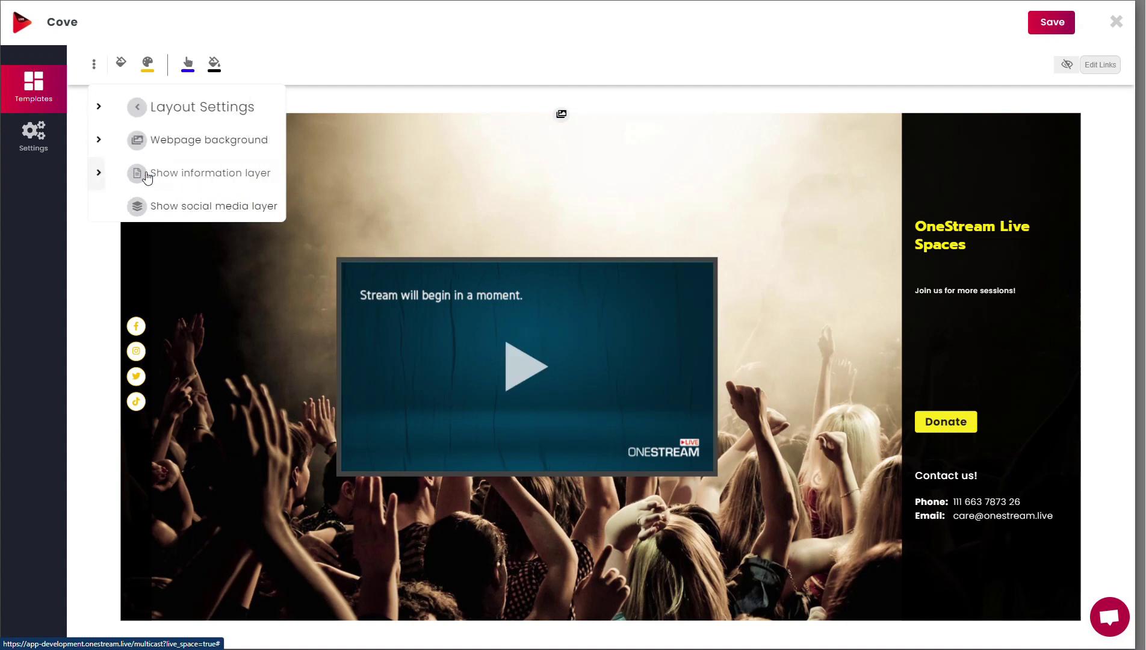
pyautogui.click(169, 140)
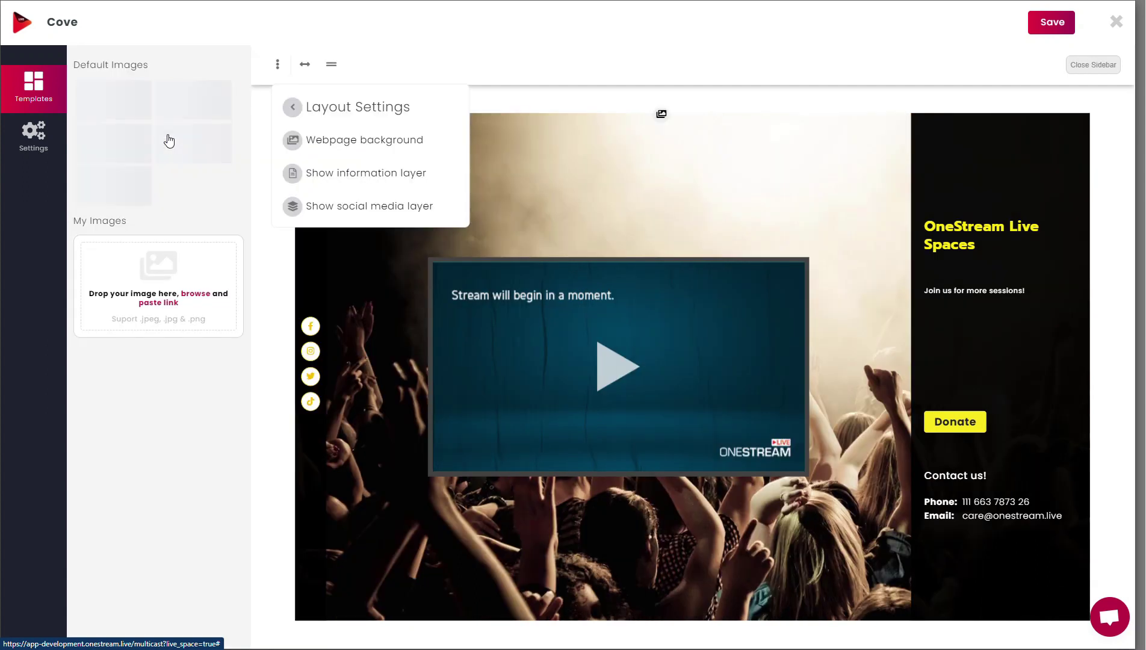
pyautogui.click(169, 141)
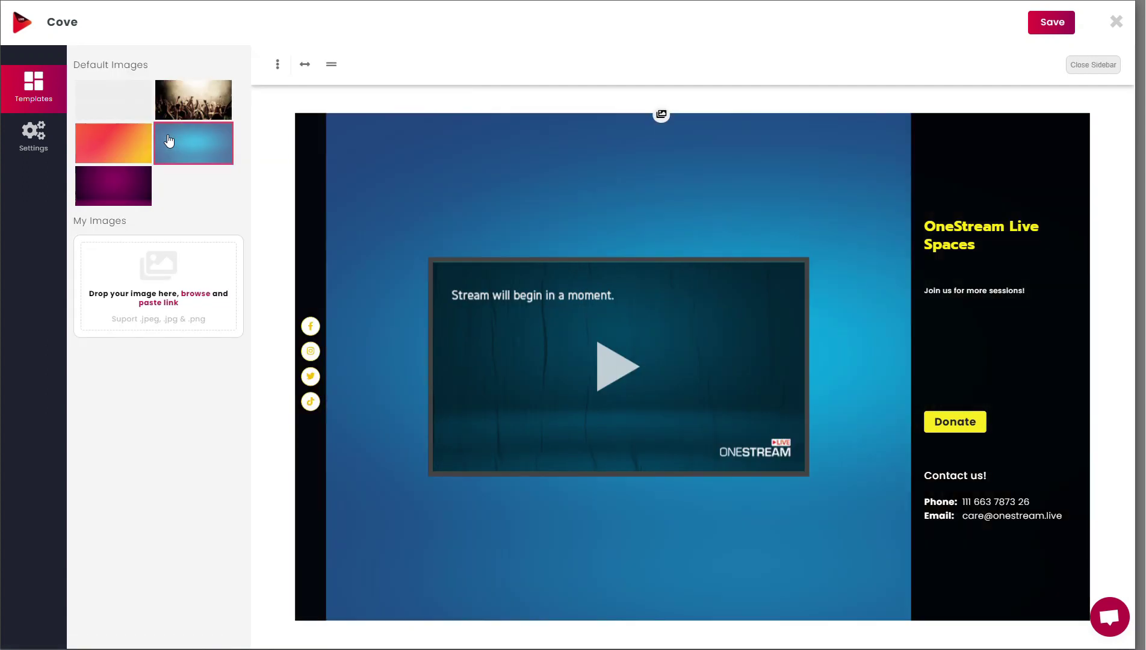
pyautogui.click(139, 145)
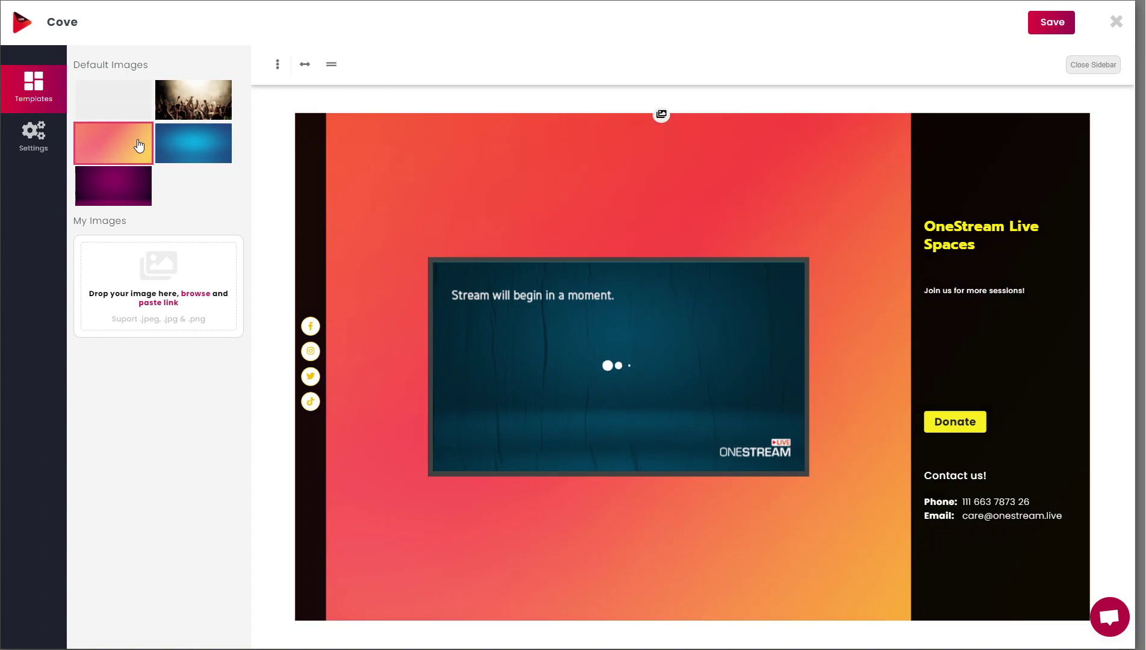
pyautogui.click(130, 188)
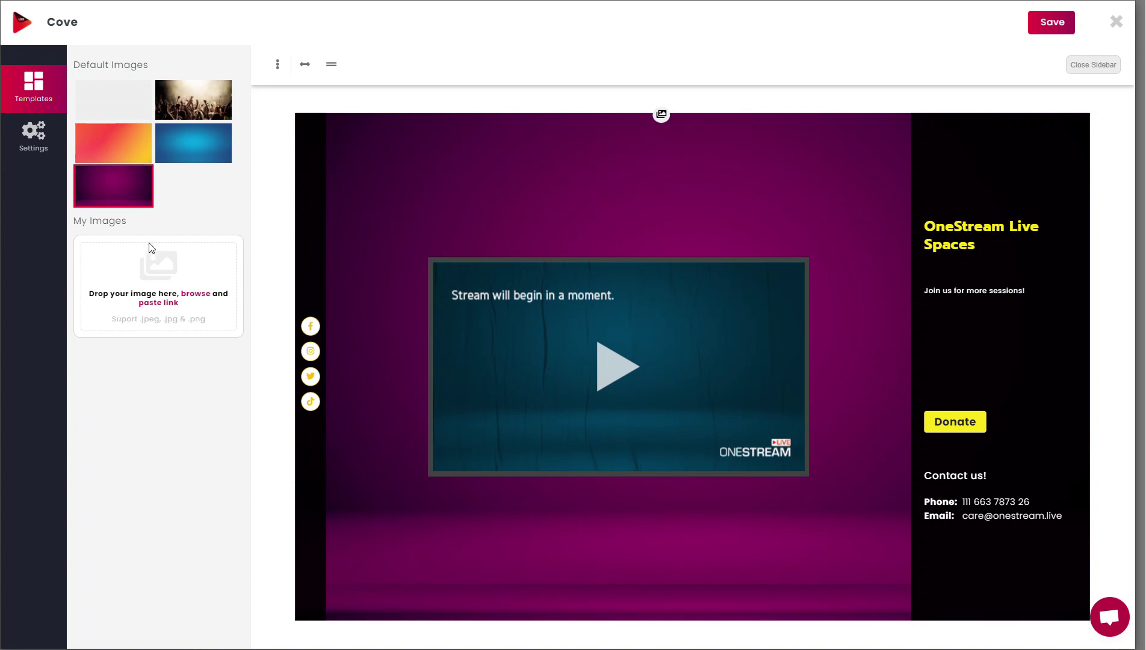
pyautogui.click(189, 298)
pyautogui.doubleClick(228, 112)
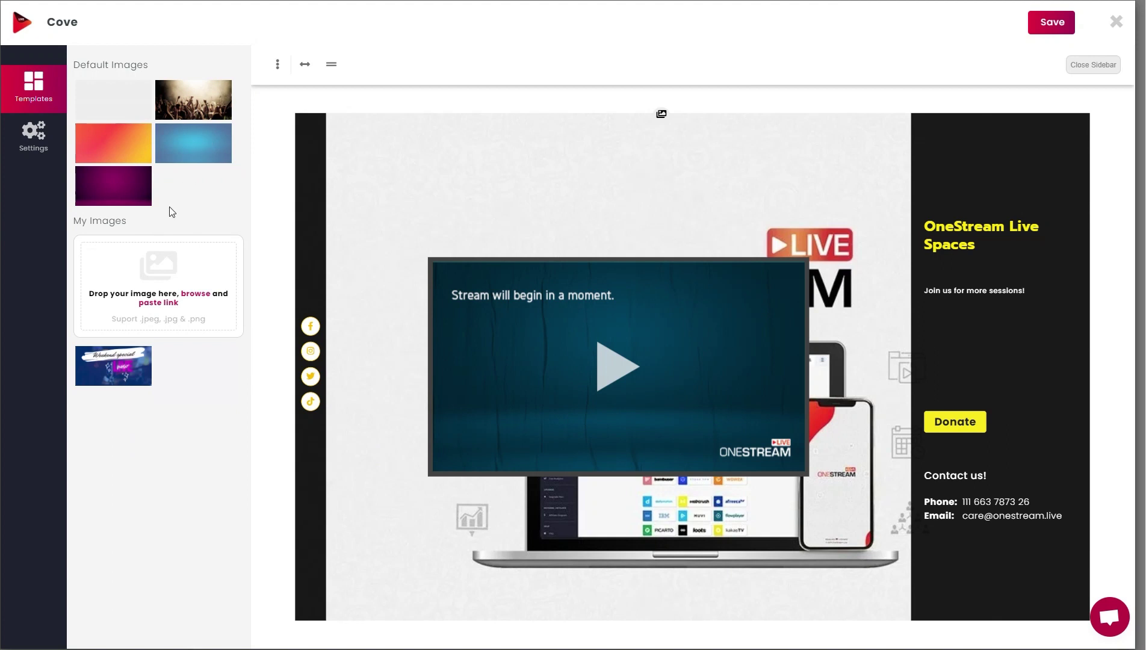
pyautogui.click(120, 370)
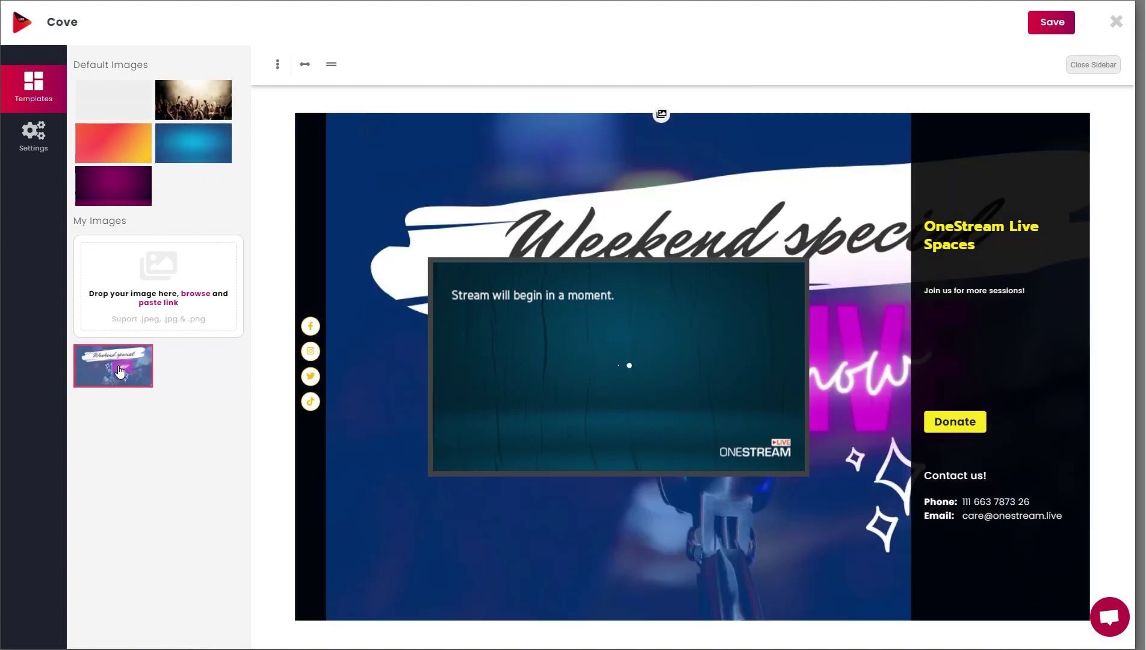
pyautogui.click(279, 64)
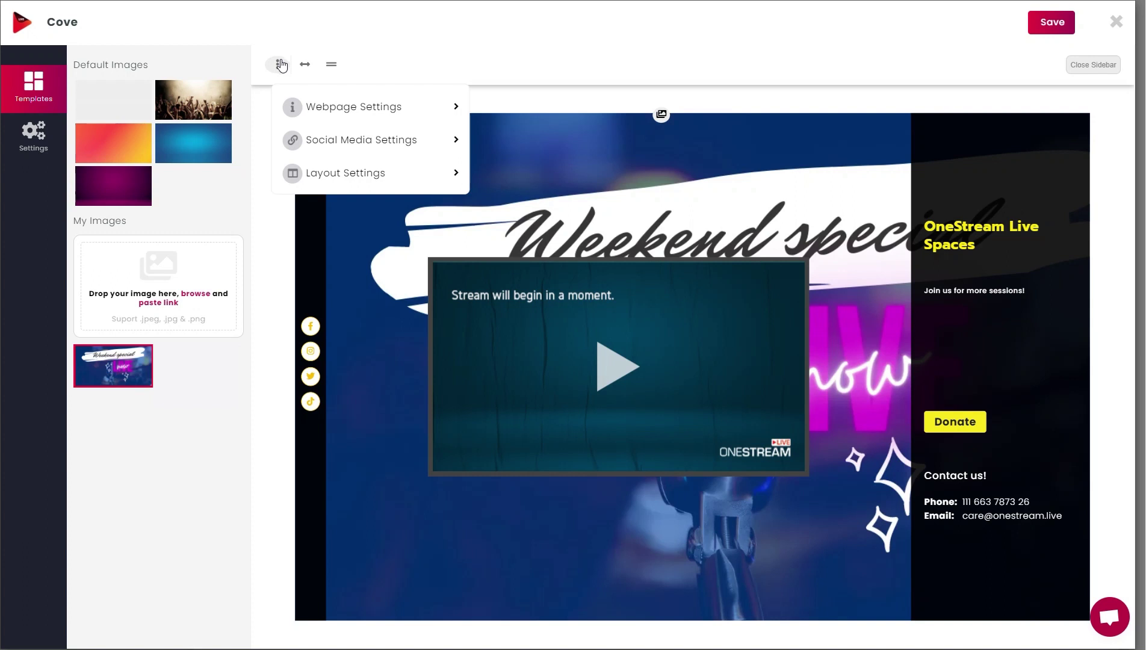
# Step: Make the information panel background purple
pyautogui.click(332, 174)
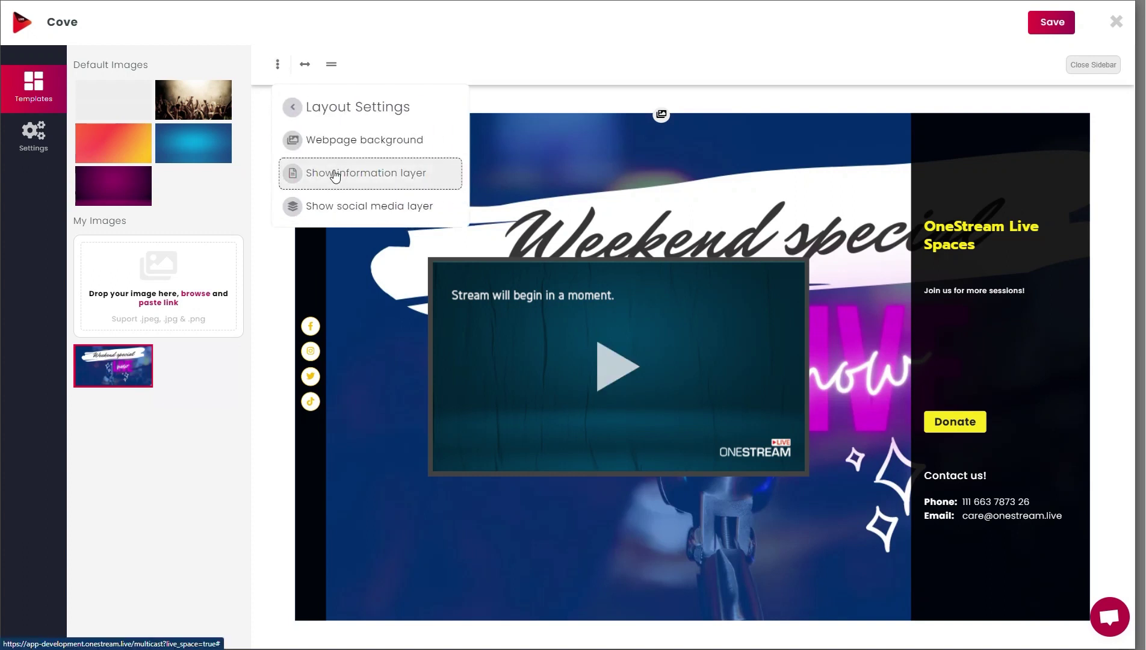
pyautogui.click(335, 175)
pyautogui.click(118, 65)
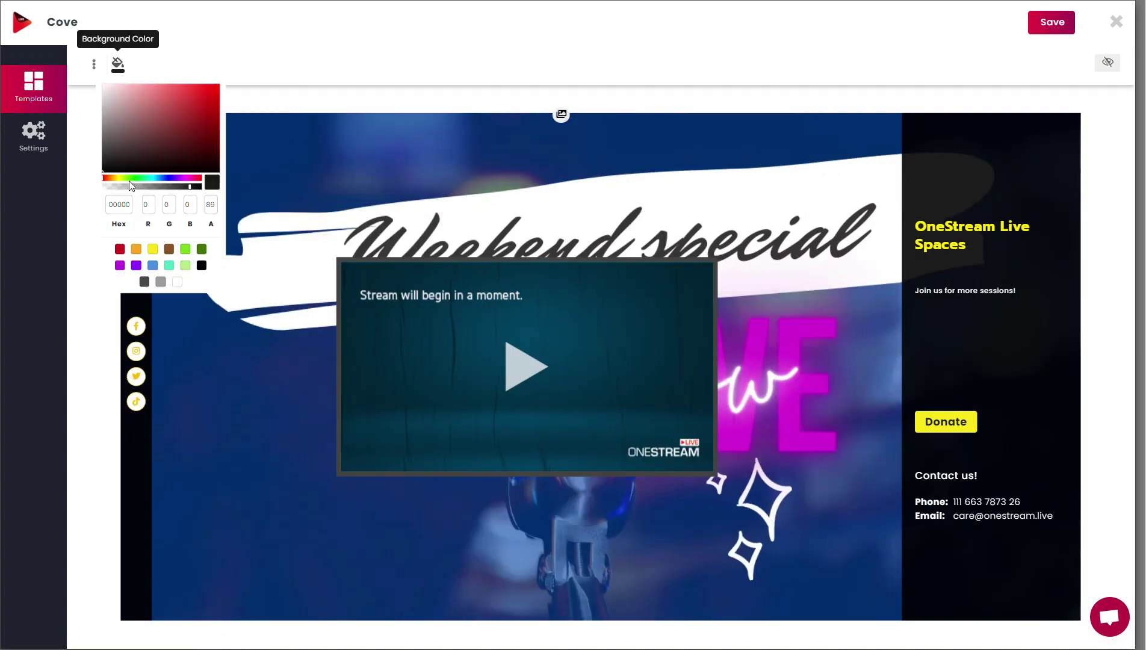
pyautogui.click(136, 265)
pyautogui.click(184, 186)
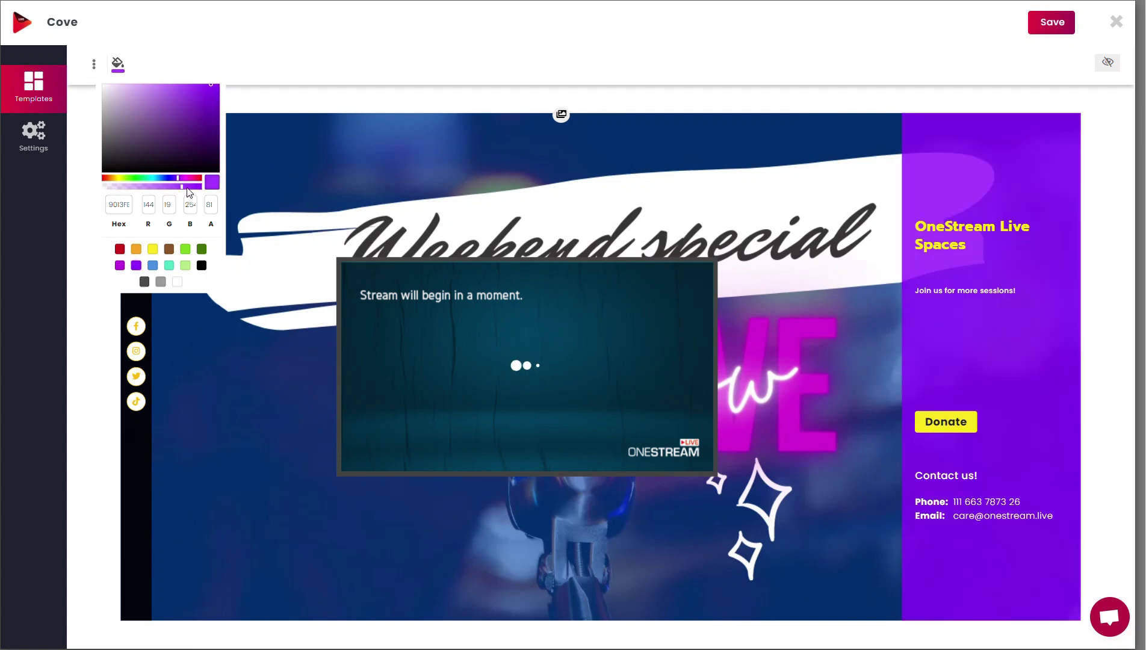
# Step: Give the social bar a purple (9013FE) background at 50 alpha
pyautogui.click(94, 63)
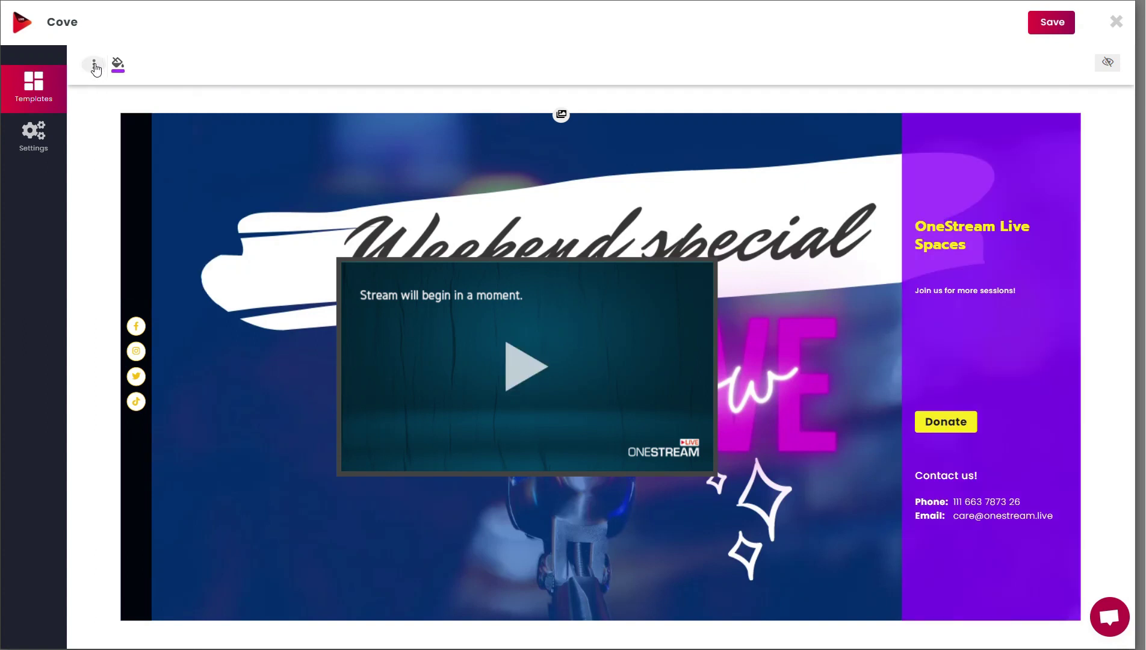
pyautogui.click(94, 63)
pyautogui.click(141, 180)
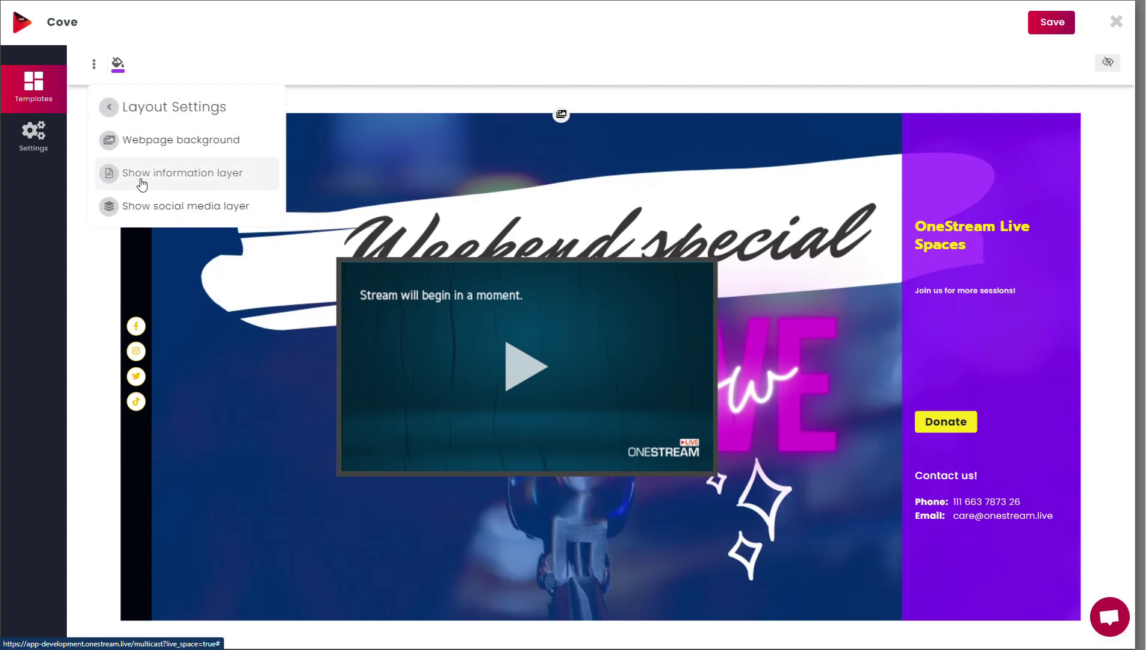
pyautogui.click(148, 204)
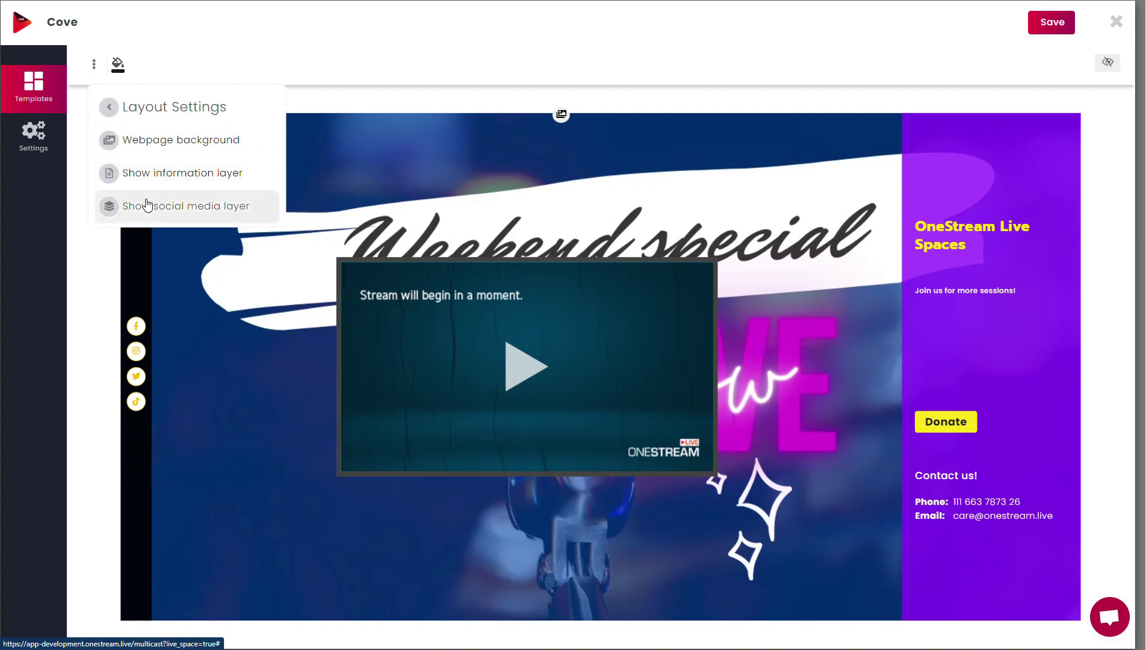
pyautogui.click(117, 64)
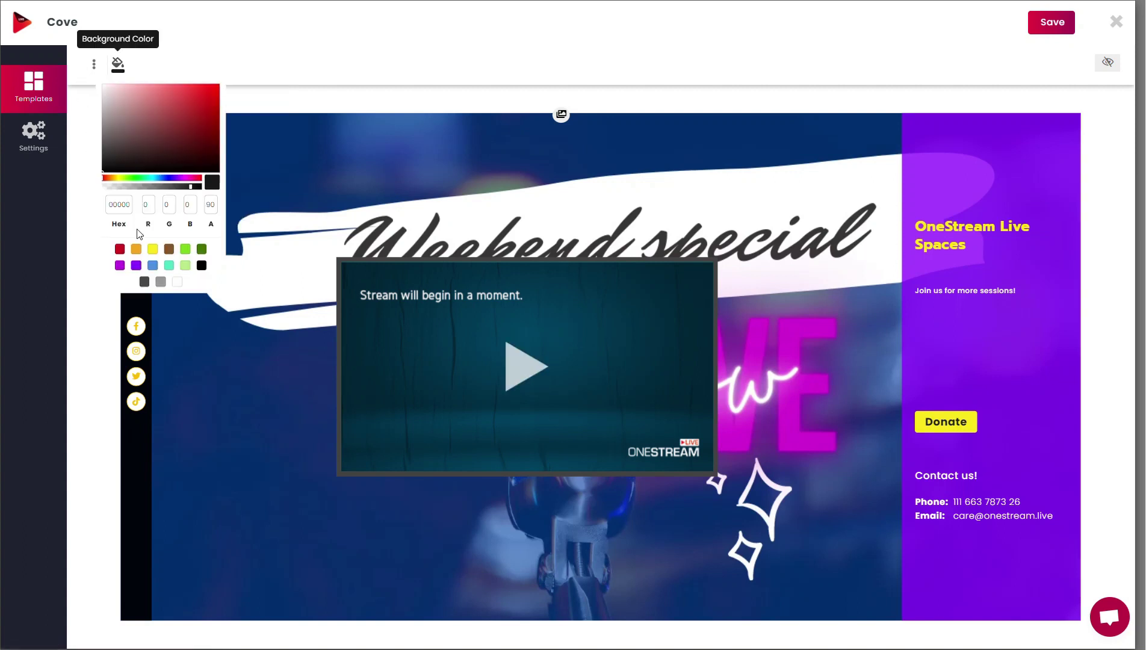
pyautogui.click(136, 266)
pyautogui.moveTo(183, 191); pyautogui.dragTo(156, 193)
pyautogui.click(330, 93)
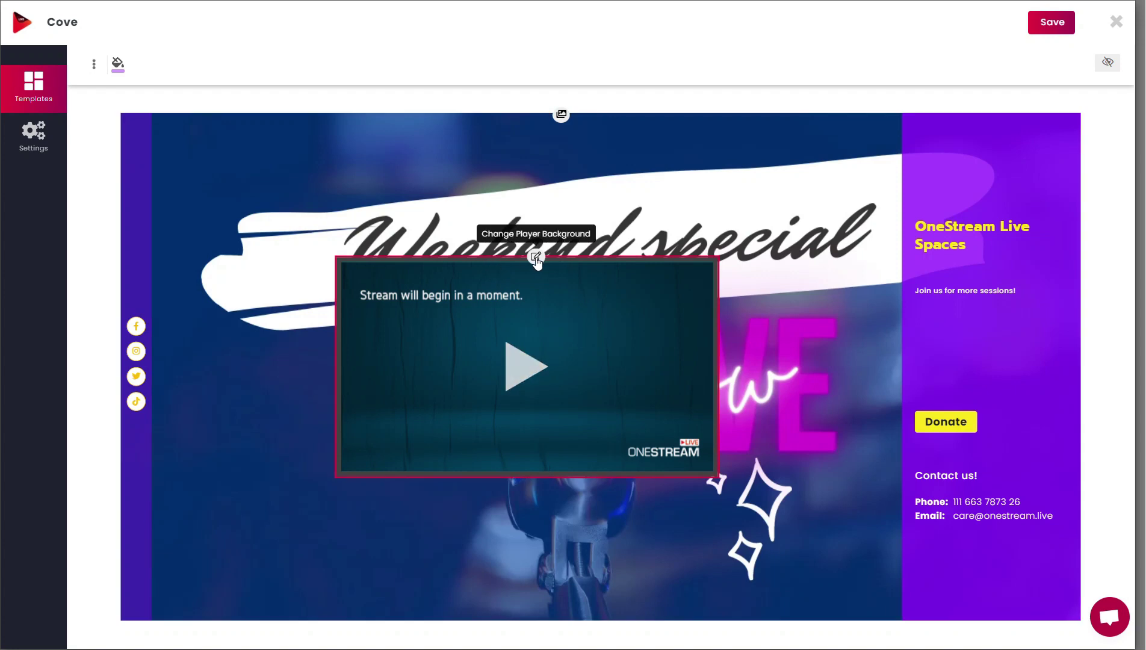
# Step: Apply the light-blue thumbnail as the video player background, replacing the dark teal one
pyautogui.click(531, 260)
pyautogui.click(578, 318)
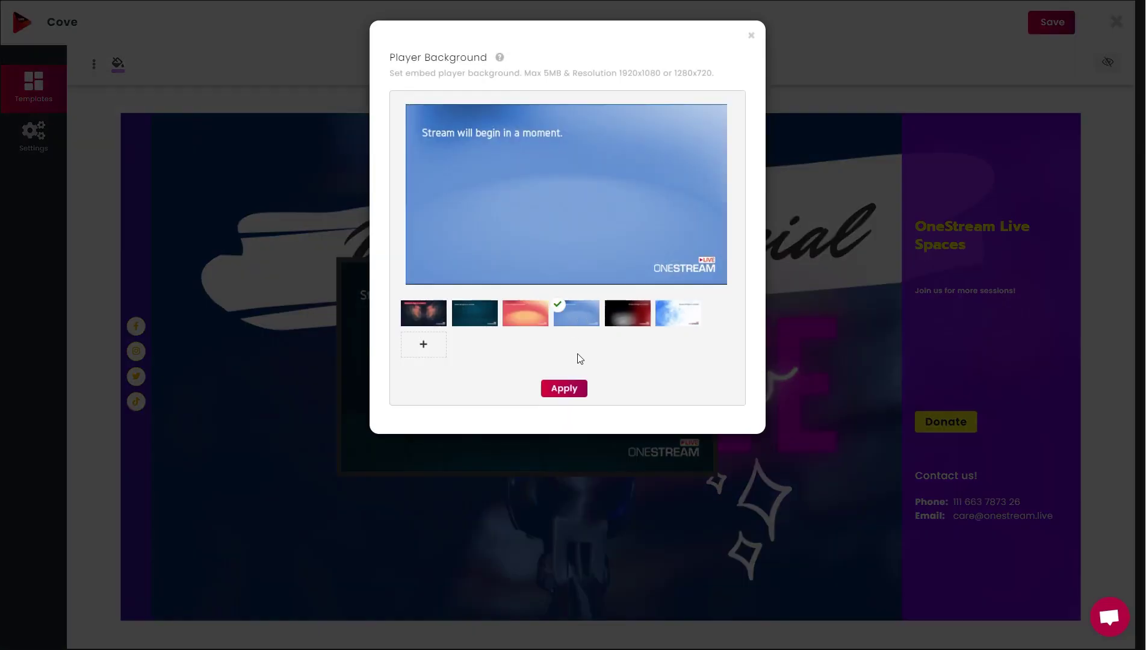
pyautogui.click(578, 389)
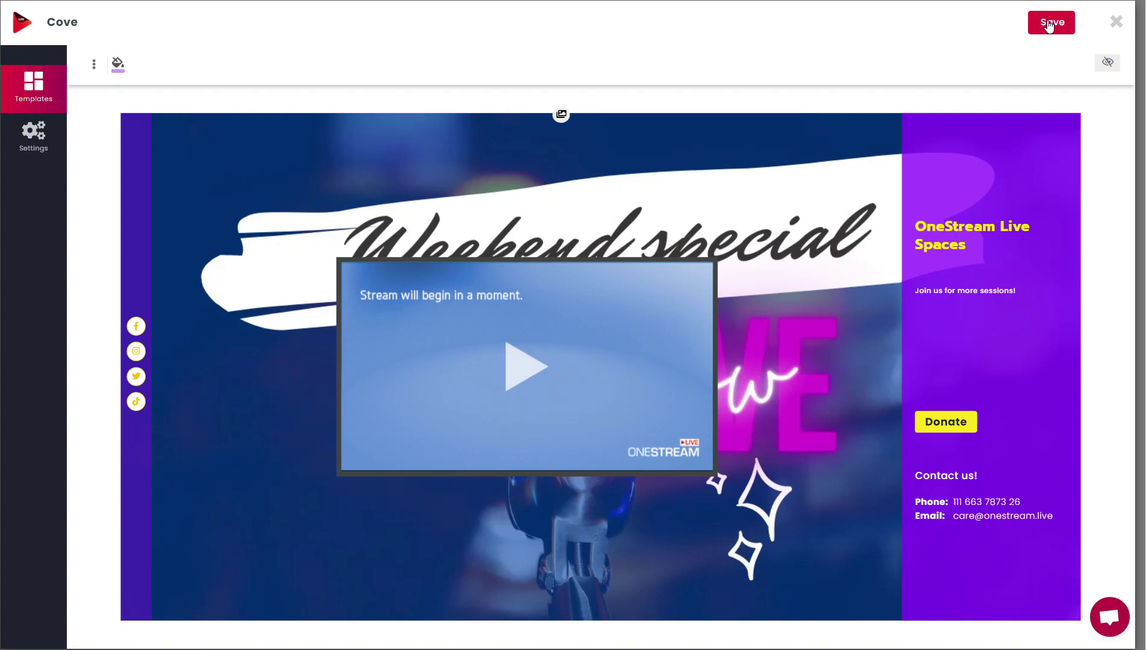
# Step: Save the Cove design and exit the editor to the template gallery
pyautogui.click(1048, 24)
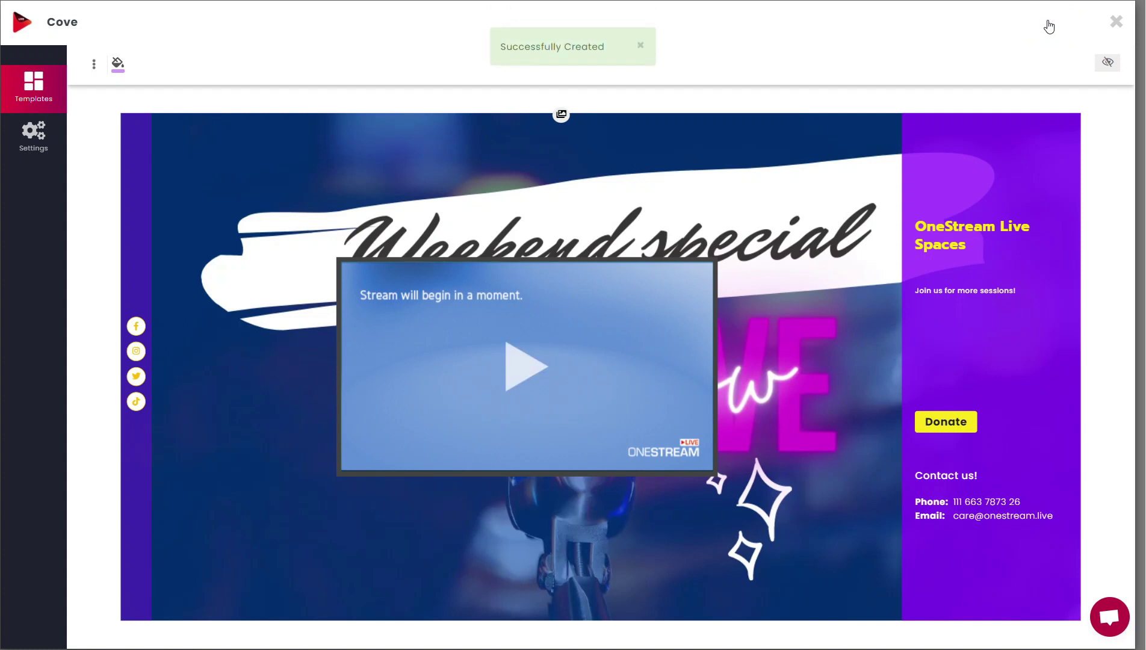
pyautogui.click(1117, 23)
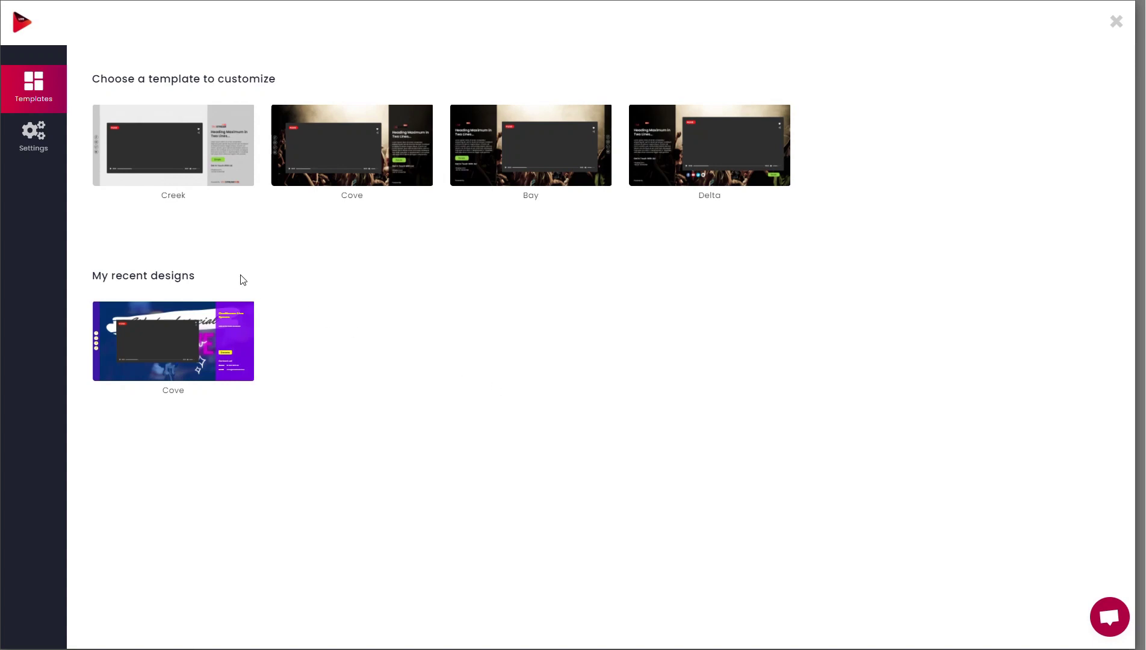
# Step: Enter 'Livestream' as the basic subdomain and check its availability
pyautogui.click(33, 130)
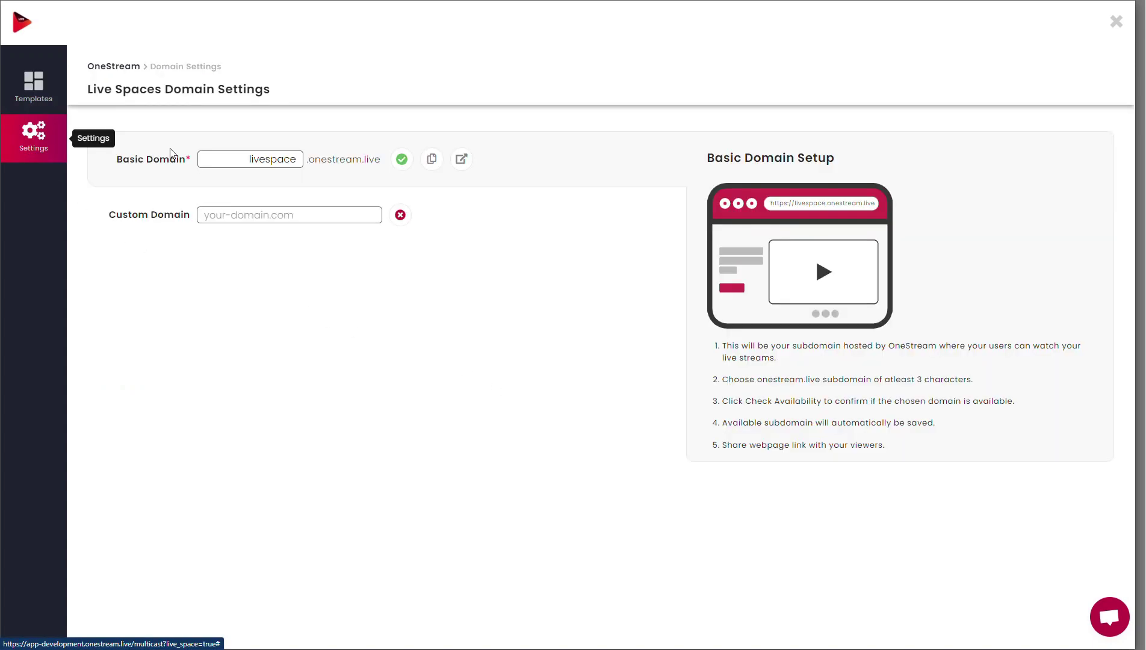
pyautogui.doubleClick(230, 158)
pyautogui.press('BackSpace')
pyautogui.write('L')
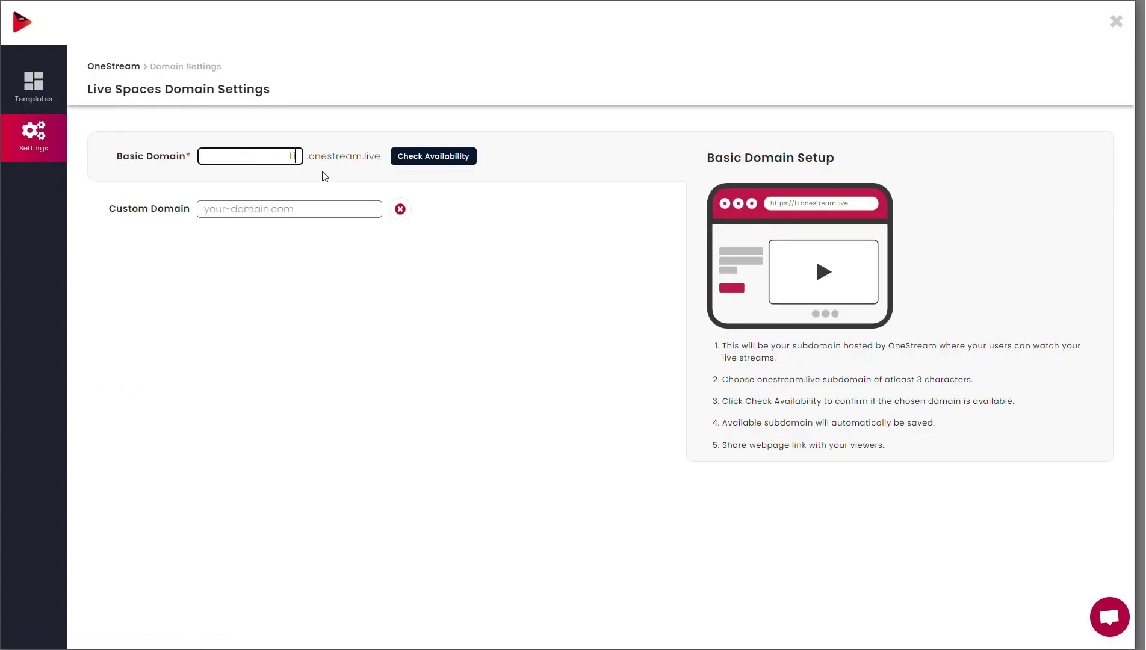
pyautogui.write('ivestream')
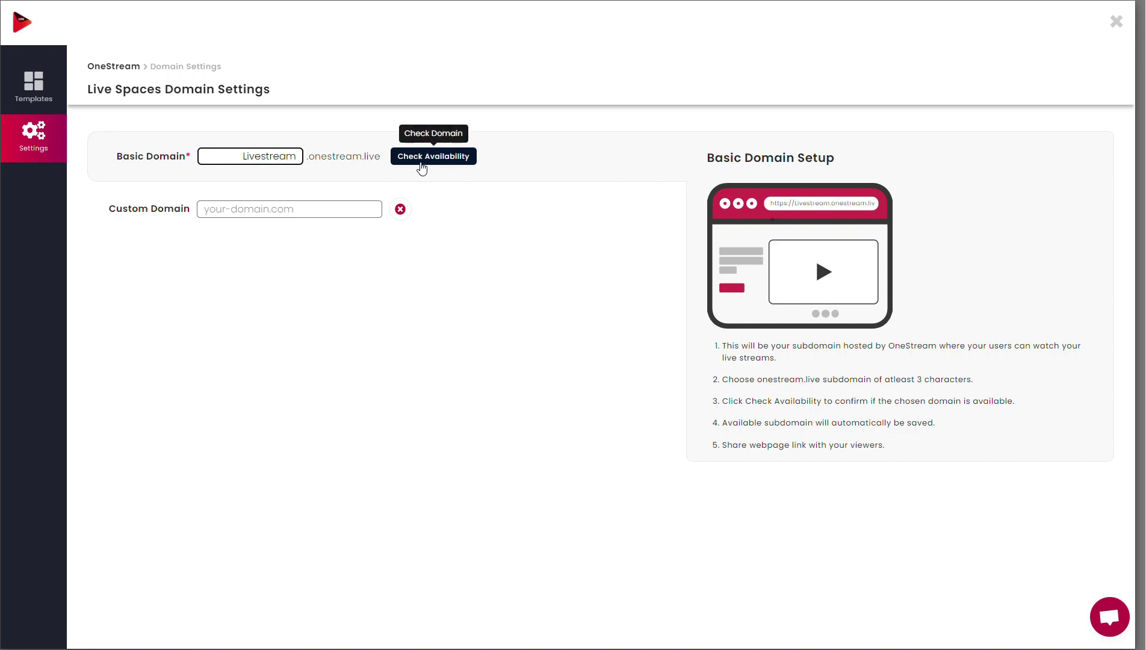
pyautogui.click(421, 168)
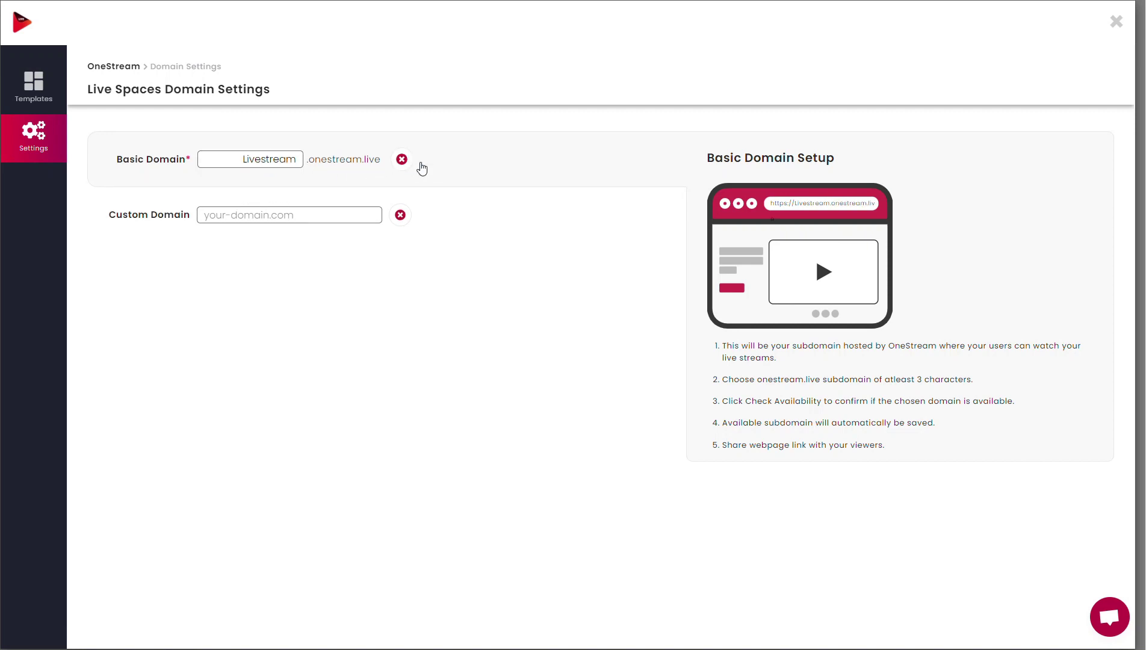
pyautogui.moveTo(402, 167)
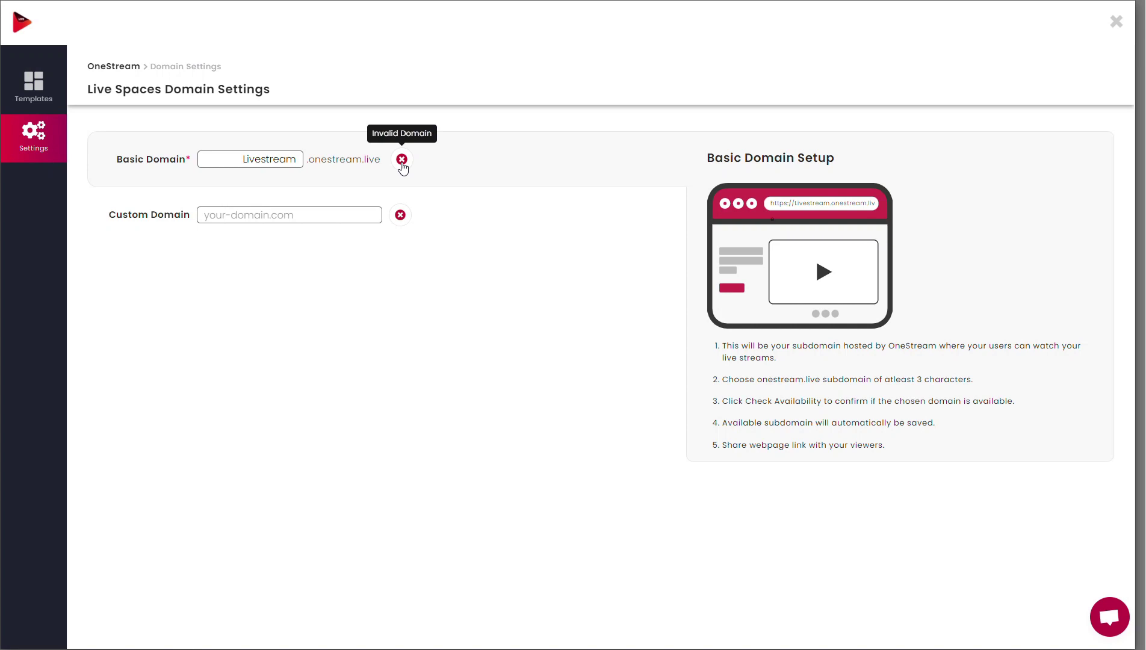
pyautogui.doubleClick(294, 160)
# Step: Set the subdomain to 'Liveevents' and review the HTML file and CNAME verification options
pyautogui.write('Liveevents')
pyautogui.click(346, 207)
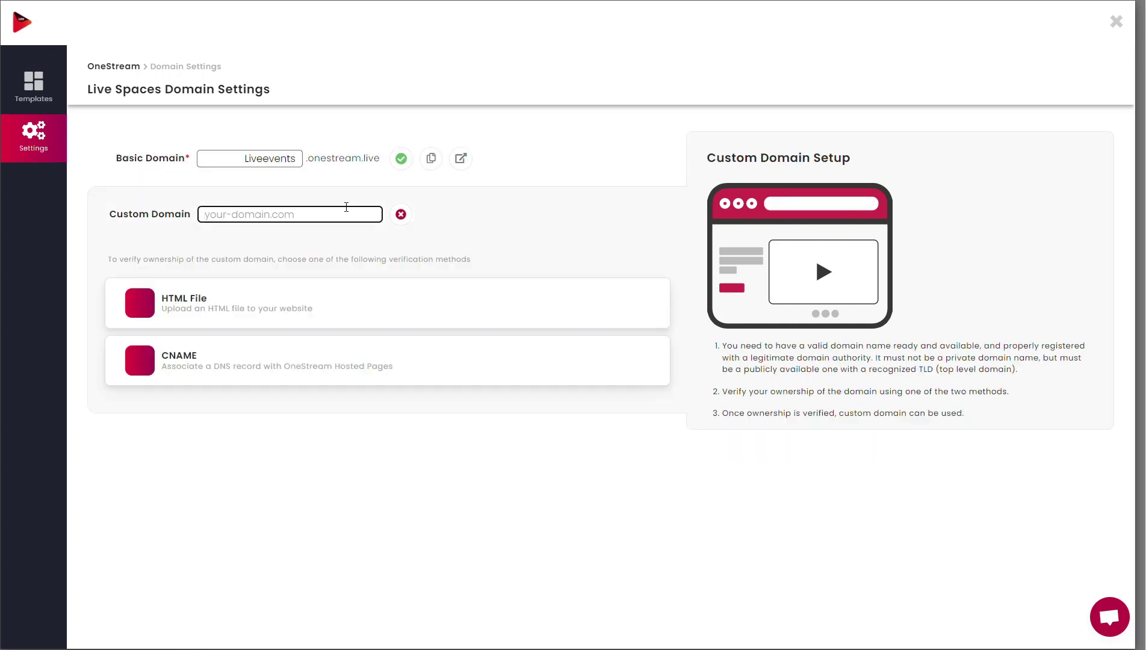
pyautogui.click(236, 310)
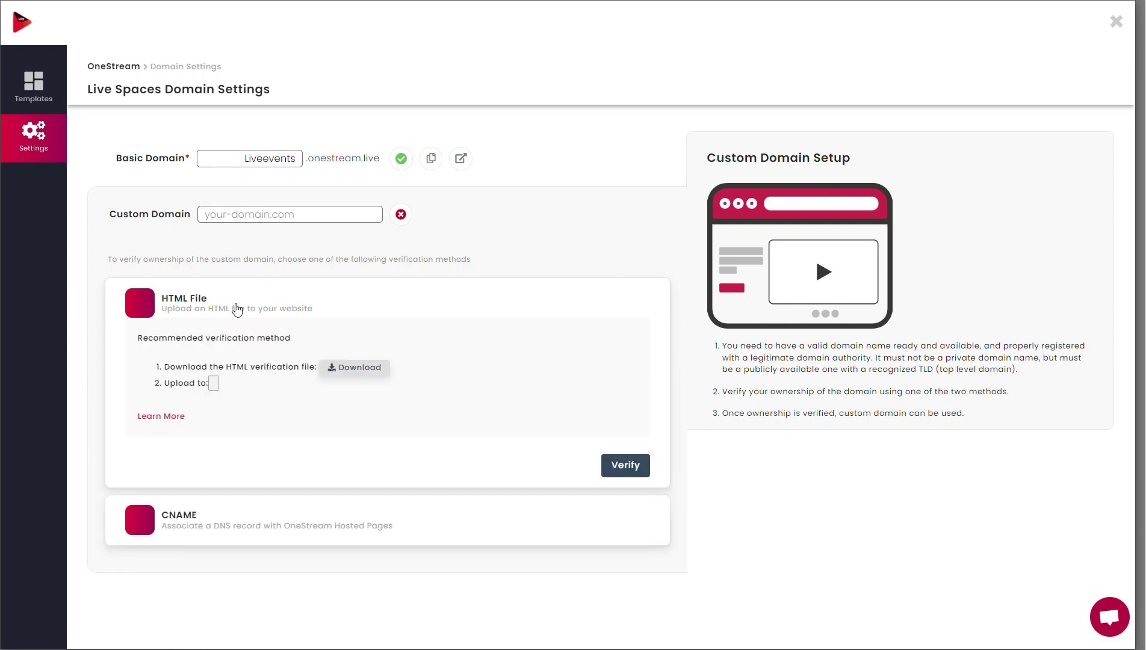
pyautogui.click(330, 374)
pyautogui.click(244, 519)
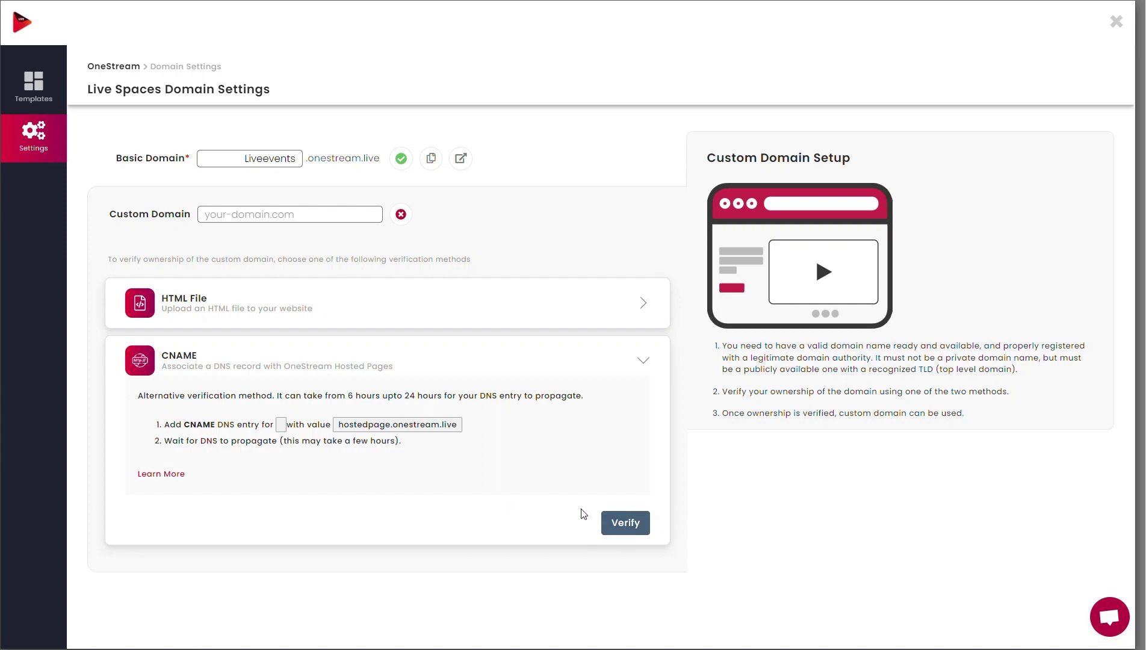
# Step: Publish the recent Cove design and load liveevents.onestream.live in a new tab
pyautogui.click(42, 99)
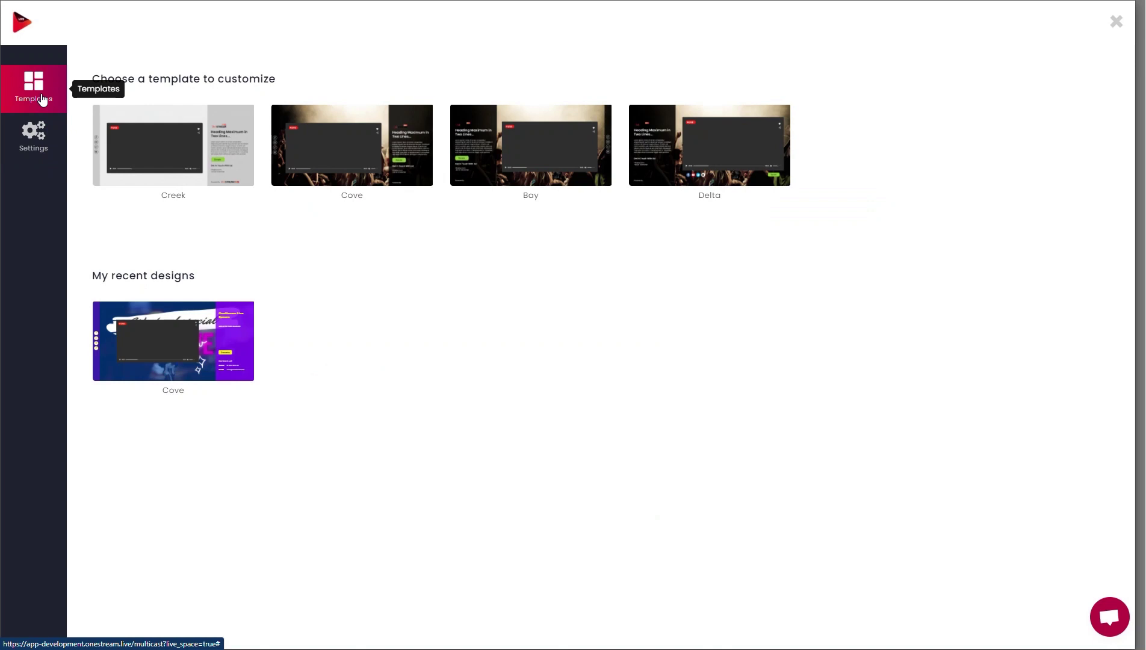
pyautogui.click(174, 340)
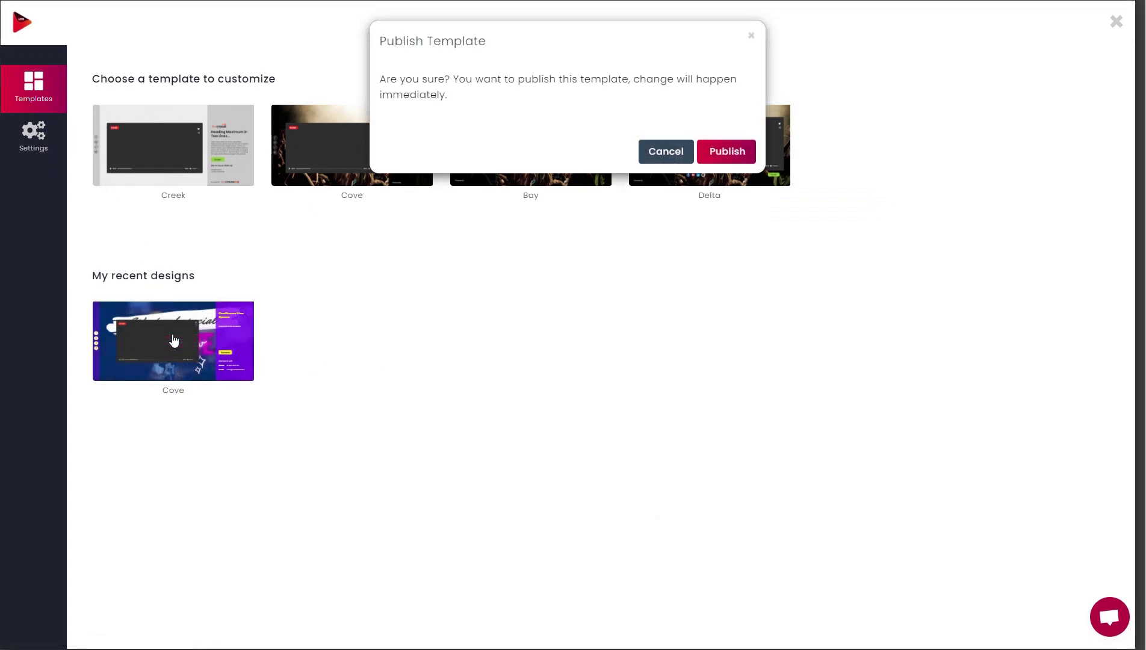
pyautogui.click(725, 151)
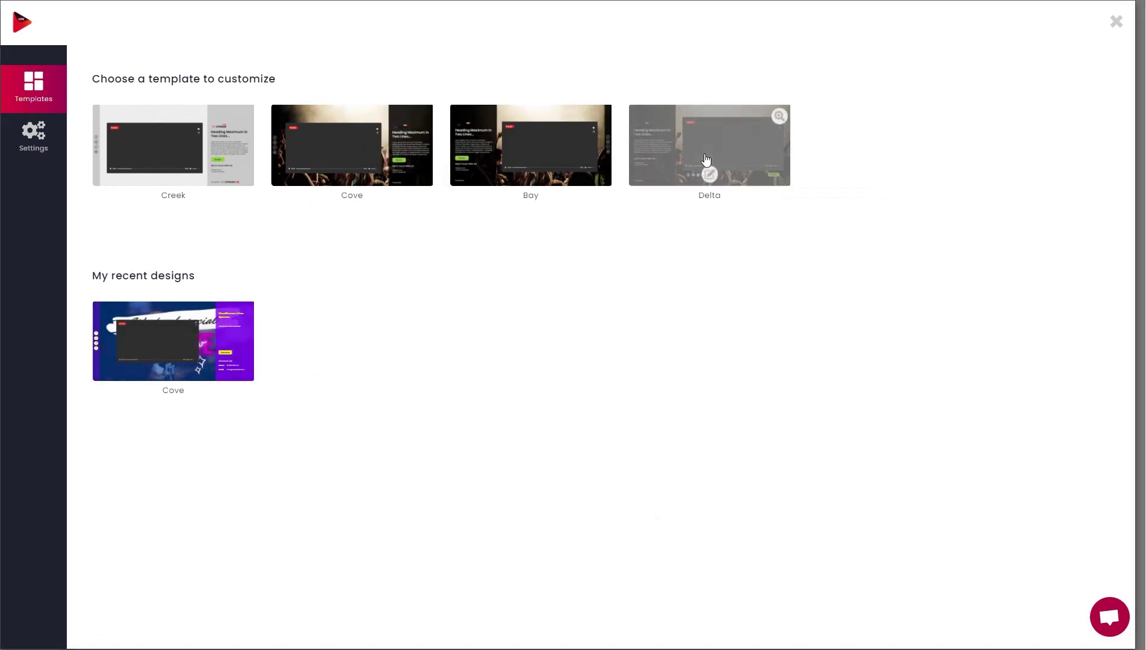
pyautogui.hotkey('ctrl', 't')
pyautogui.write('https://Liveevents.onestream.live')
pyautogui.press('Return')
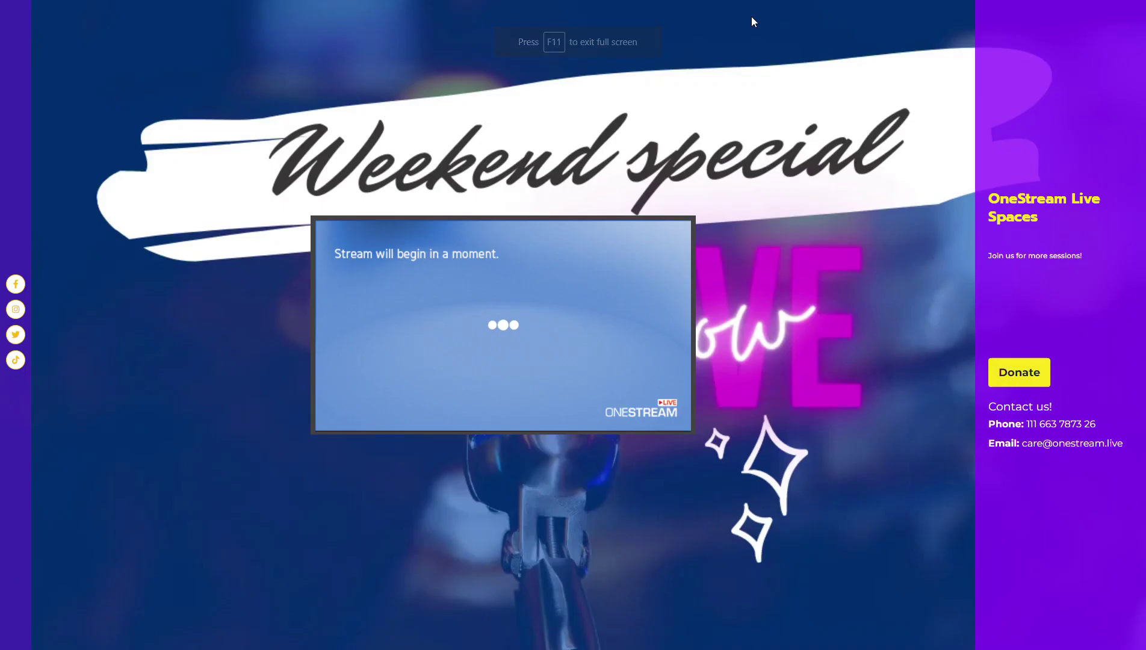
# Step: Switch the published Weekend special page to full screen and watch the stream start playing
pyautogui.press('F11')
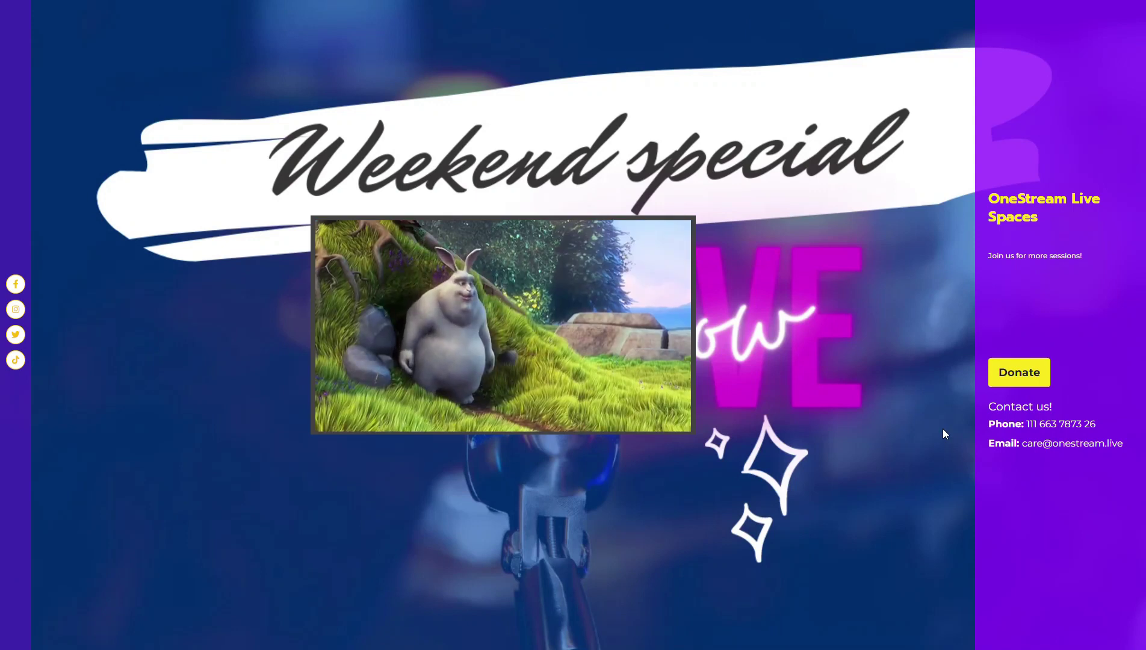